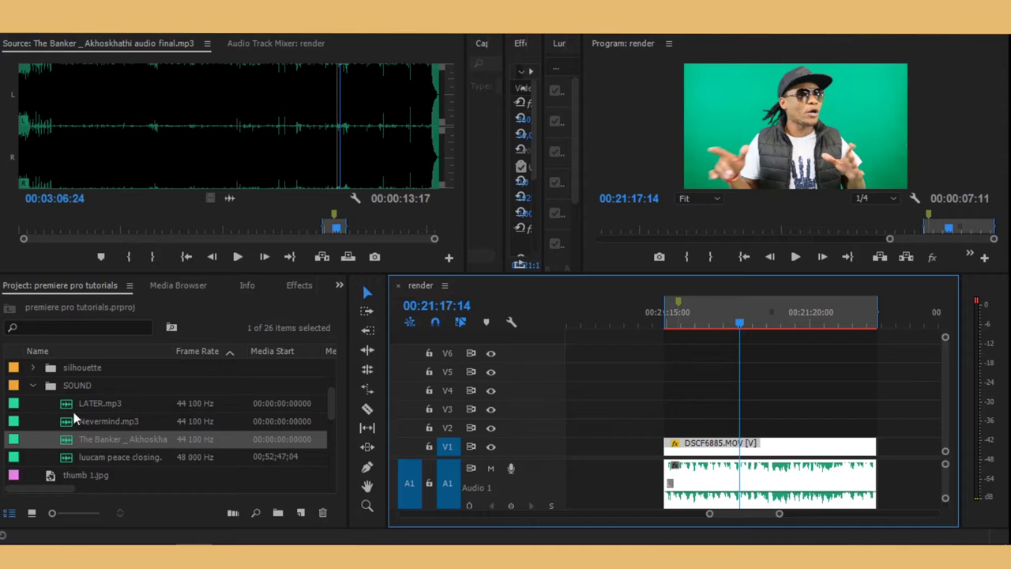
# Step: Collapse the SOUND bin in the Project panel
pyautogui.click(32, 386)
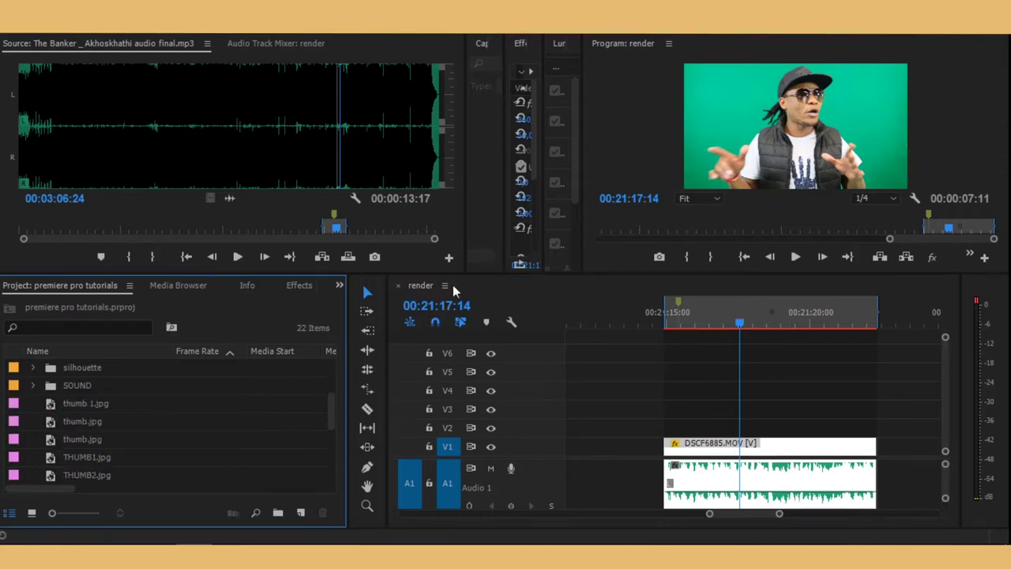
# Step: Search the effects for 'ultr' and apply Ultra Key to the DSCF6885.MOV clip
pyautogui.click(298, 286)
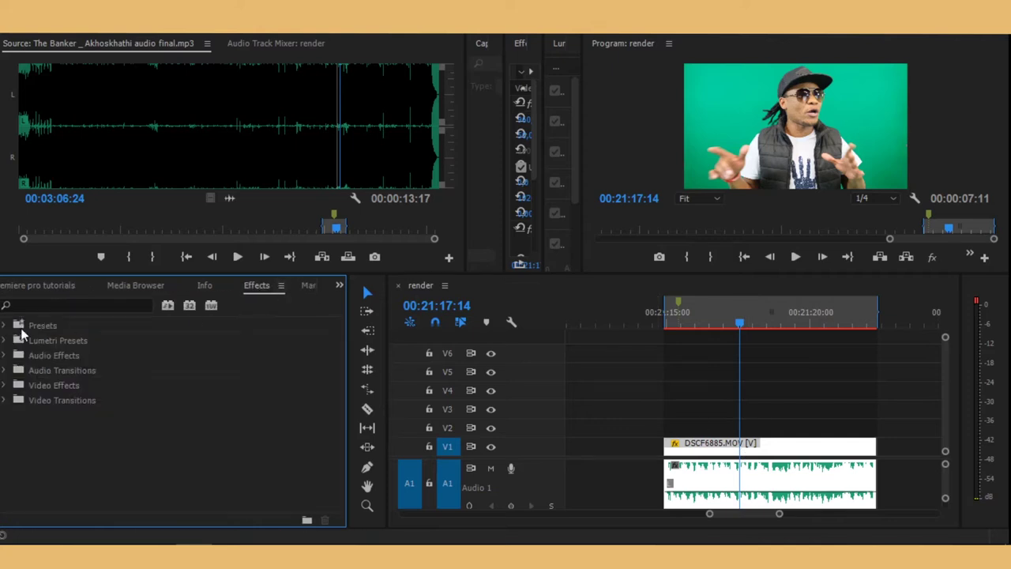
pyautogui.click(30, 305)
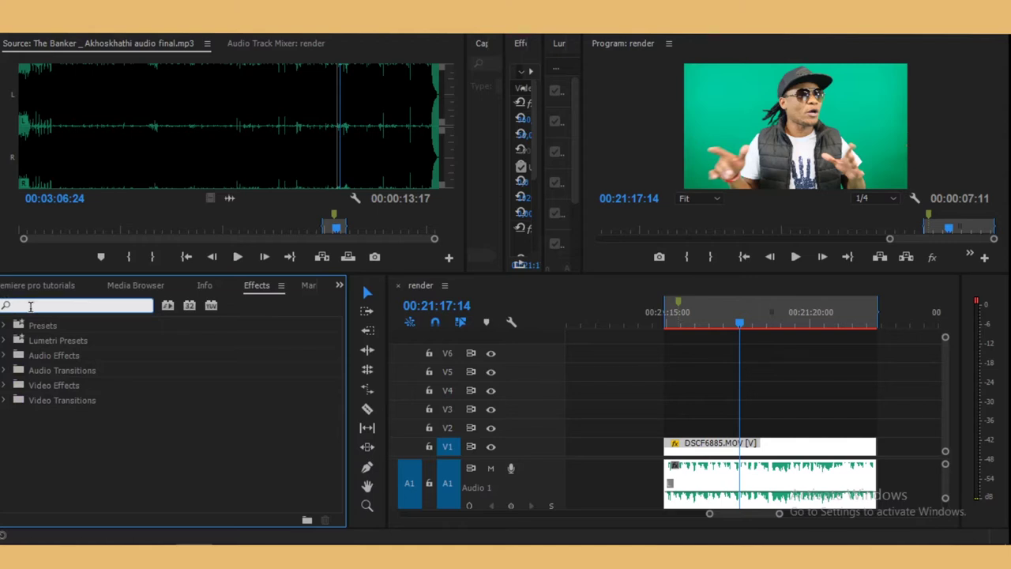
pyautogui.write('ult')
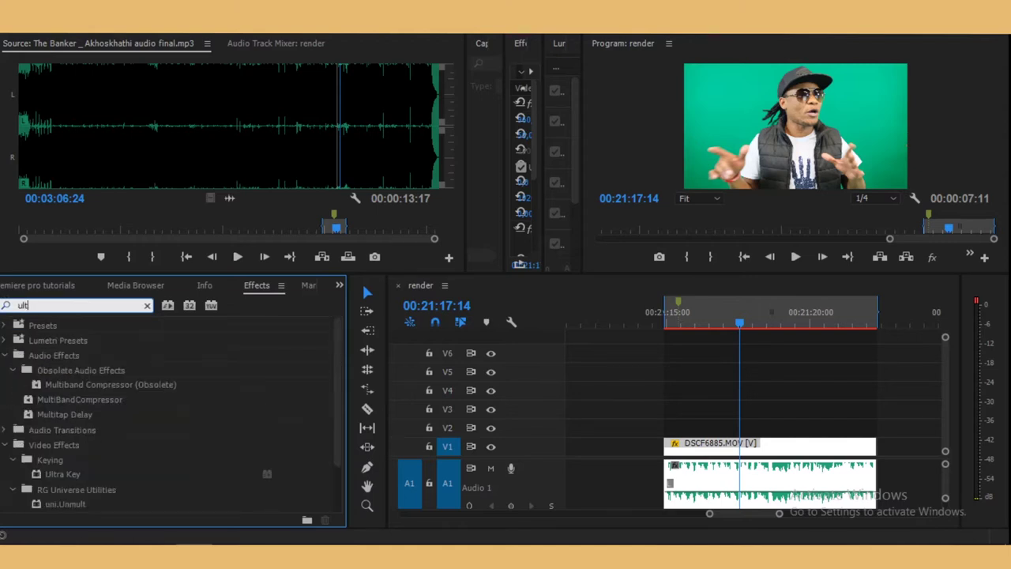
pyautogui.write('r')
pyautogui.moveTo(62, 414); pyautogui.dragTo(774, 449)
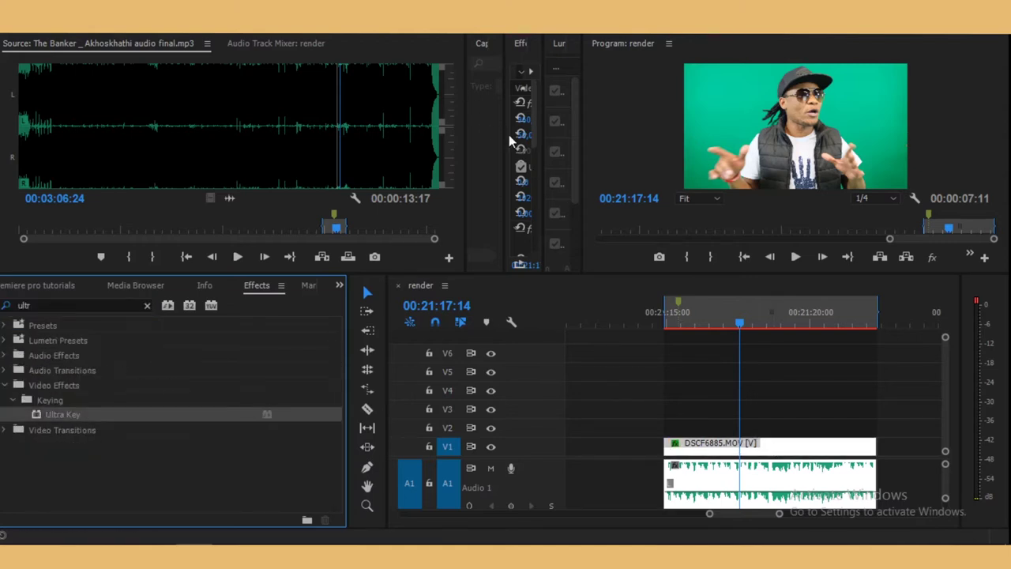
pyautogui.moveTo(509, 134); pyautogui.dragTo(234, 135)
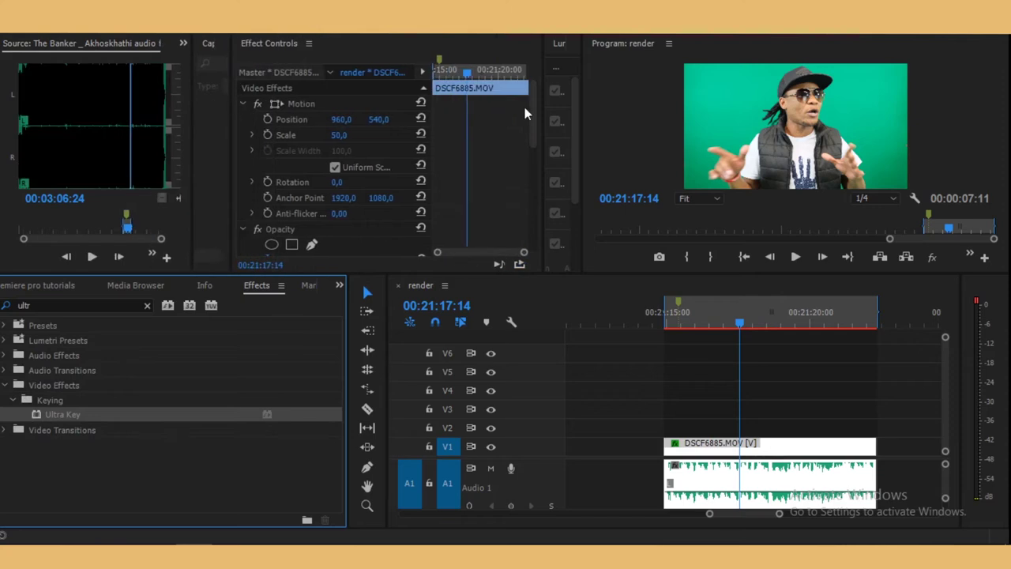
pyautogui.scroll(-5, 524, 146)
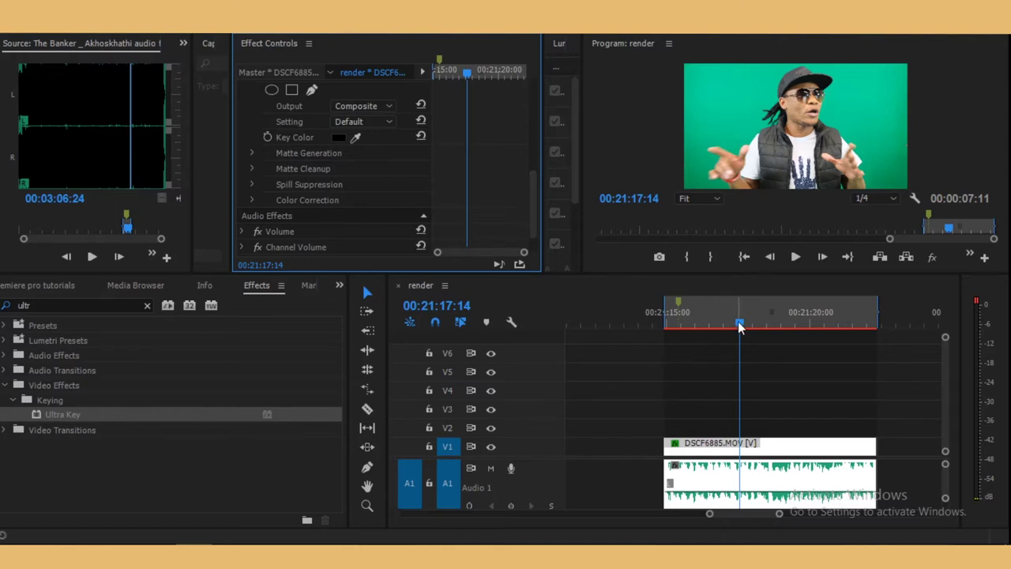
pyautogui.scroll(3, 364, 208)
# Step: Sample the green screen as key colour, show Alpha Channel output, and choose the Aggressive setting
pyautogui.click(355, 214)
pyautogui.click(740, 149)
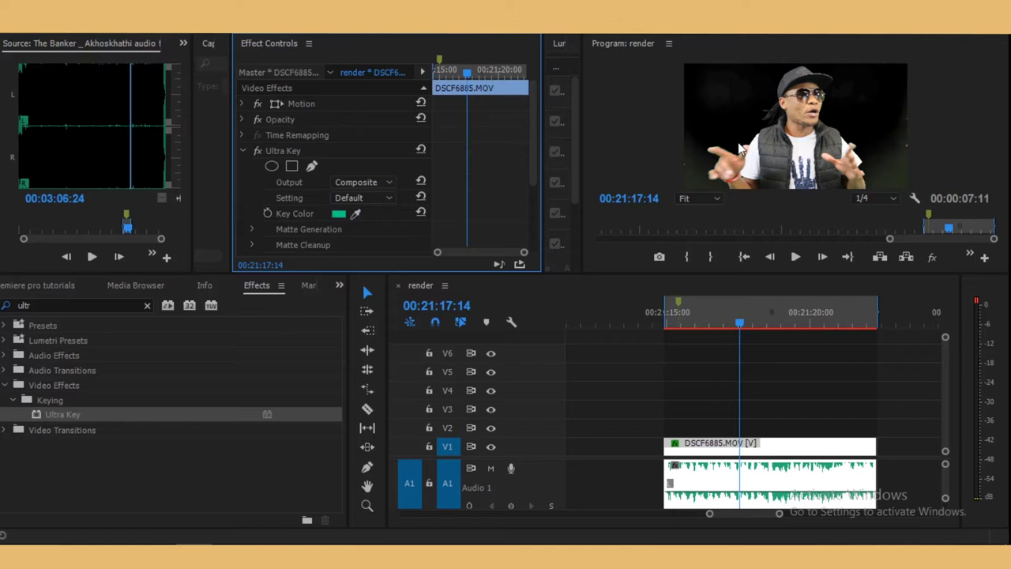
pyautogui.click(363, 182)
pyautogui.click(372, 199)
pyautogui.click(360, 198)
pyautogui.click(368, 237)
# Step: Adjust the Shadow value under Matte Generation
pyautogui.scroll(-2, 505, 217)
pyautogui.click(253, 143)
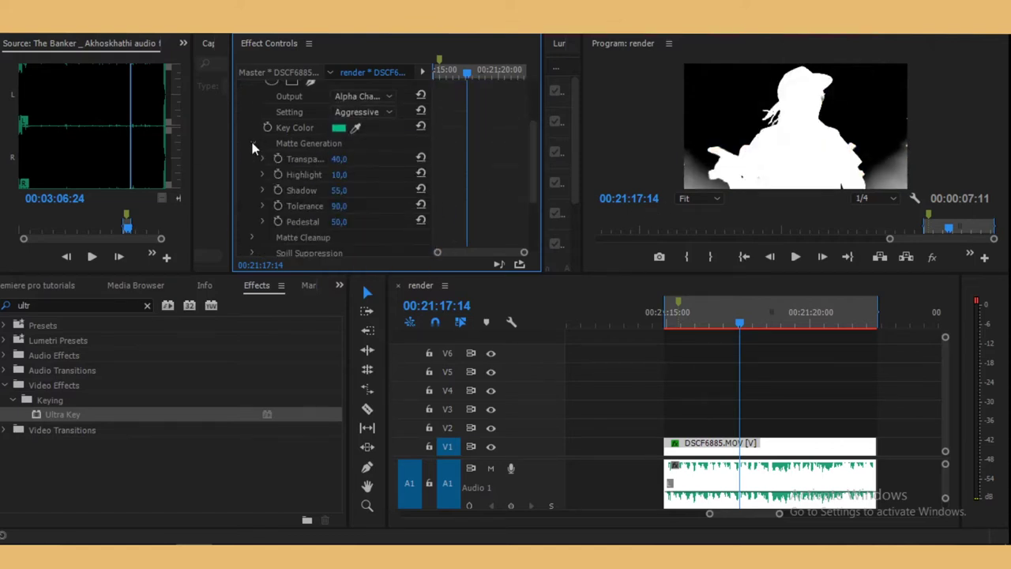
pyautogui.moveTo(348, 158); pyautogui.dragTo(312, 190)
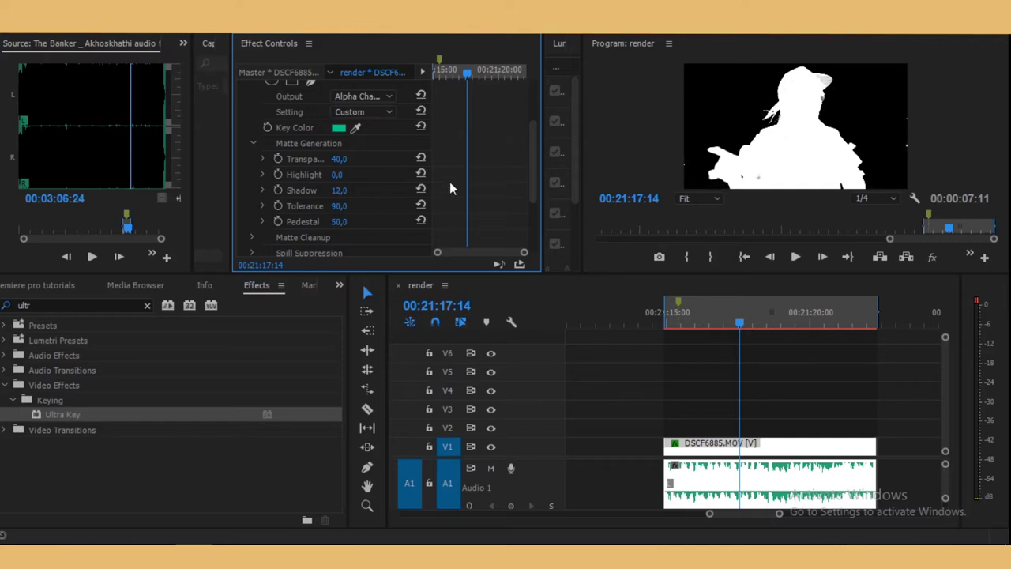
pyautogui.moveTo(342, 194); pyautogui.dragTo(338, 194)
# Step: Set Matte Cleanup Choke to 1 and adjust Soften
pyautogui.scroll(-2, 533, 170)
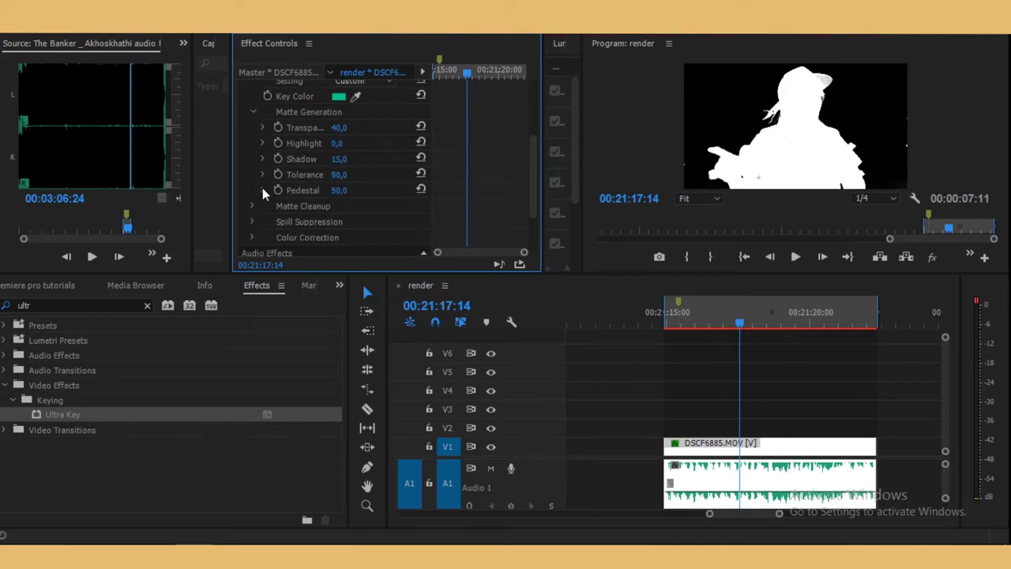
pyautogui.scroll(-1, 536, 178)
pyautogui.scroll(-2, 535, 179)
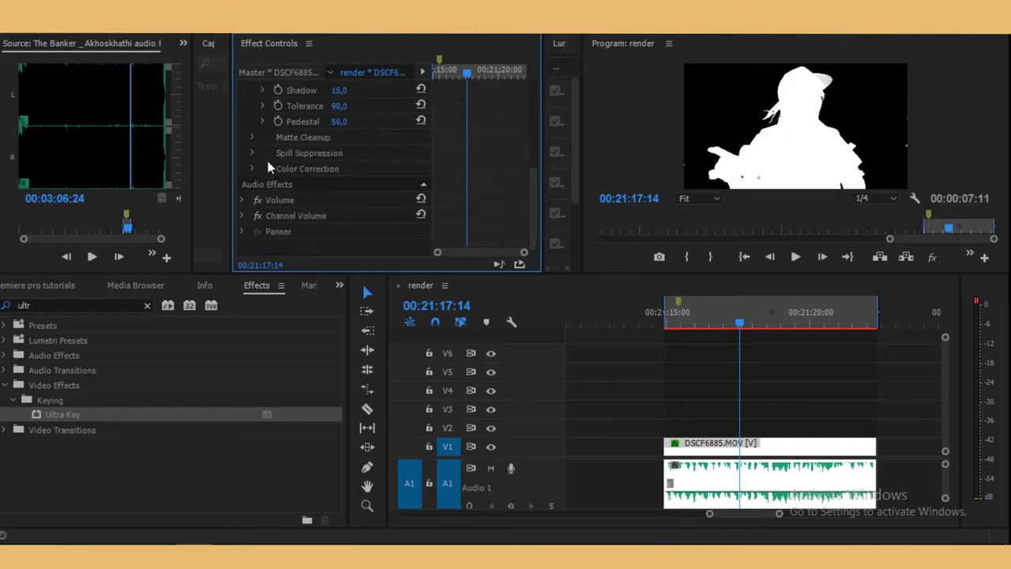
pyautogui.click(253, 137)
pyautogui.click(338, 152)
pyautogui.write('15')
pyautogui.press('Return')
pyautogui.click(339, 168)
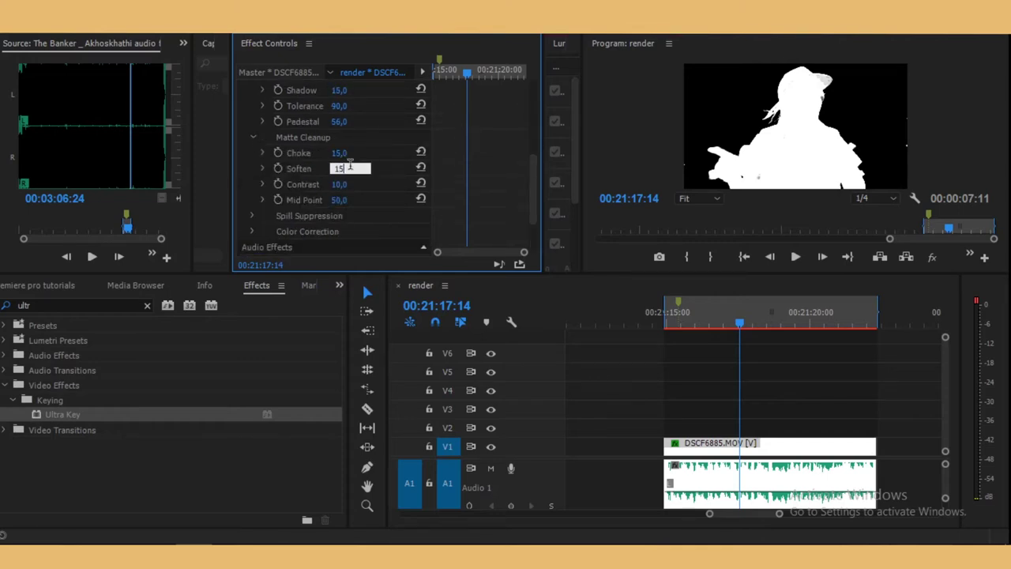
pyautogui.press('Tab')
pyautogui.press('Tab')
pyautogui.click(253, 137)
# Step: Enter 63 for the Spill Suppression setting
pyautogui.click(339, 168)
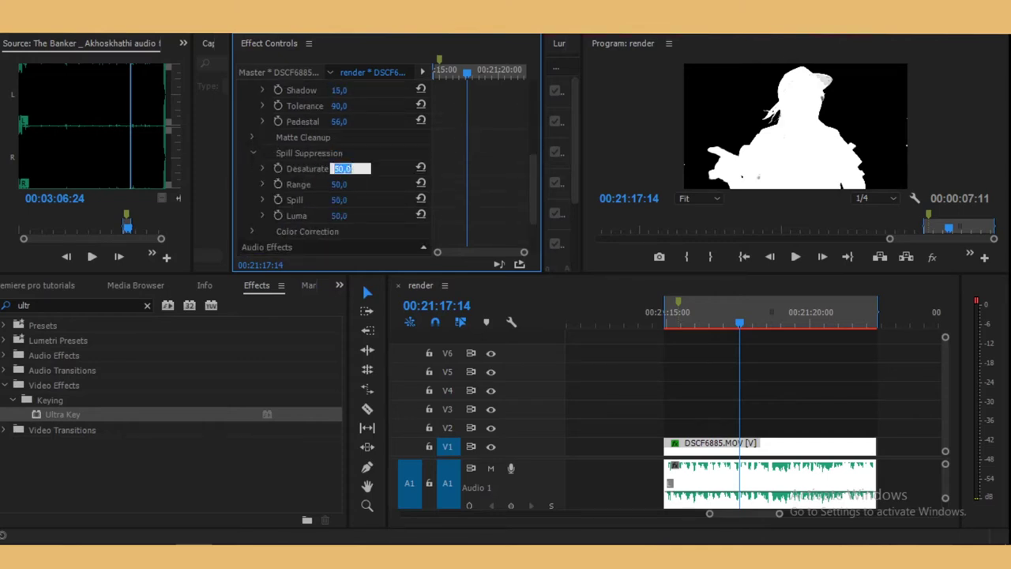
pyautogui.write('63')
pyautogui.press('Return')
# Step: Switch the key Output back to Composite to view the keyed performer
pyautogui.scroll(5, 405, 122)
pyautogui.click(365, 183)
pyautogui.click(377, 198)
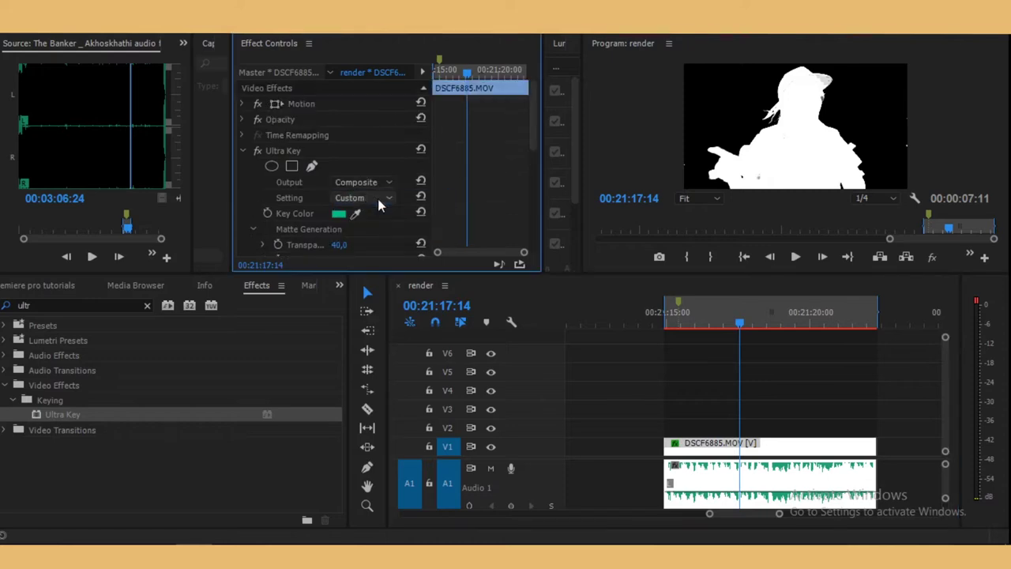
pyautogui.moveTo(779, 514); pyautogui.dragTo(782, 514)
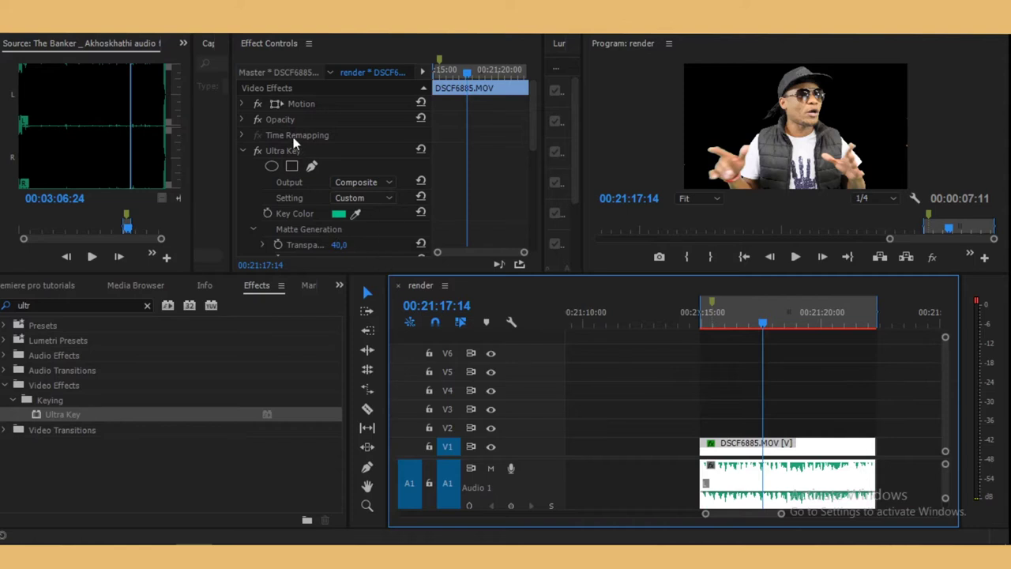
# Step: Restore the Project panel and move DSCF6885.MOV up to track V2
pyautogui.click(339, 285)
pyautogui.click(379, 305)
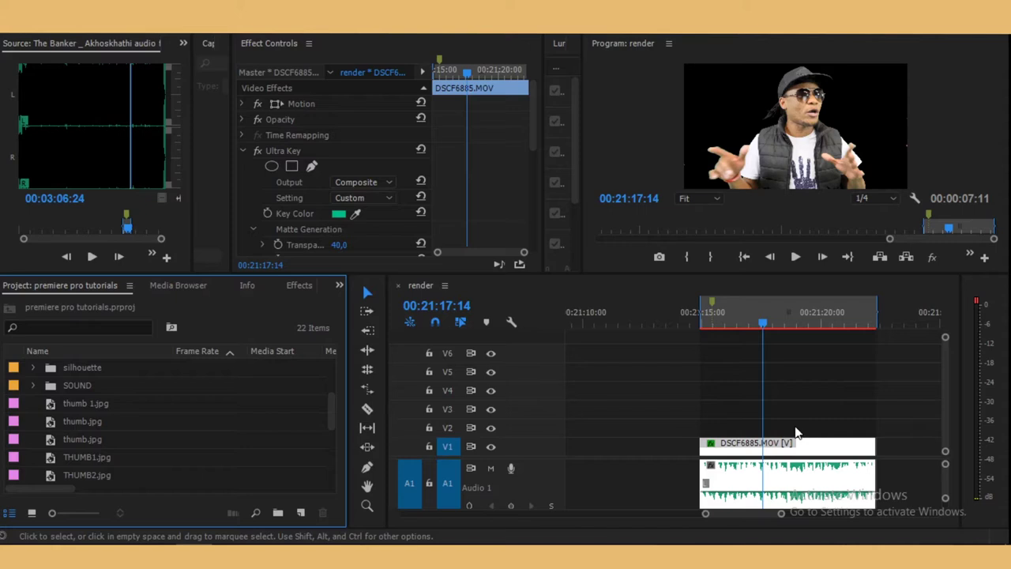
pyautogui.moveTo(796, 444); pyautogui.dragTo(797, 425)
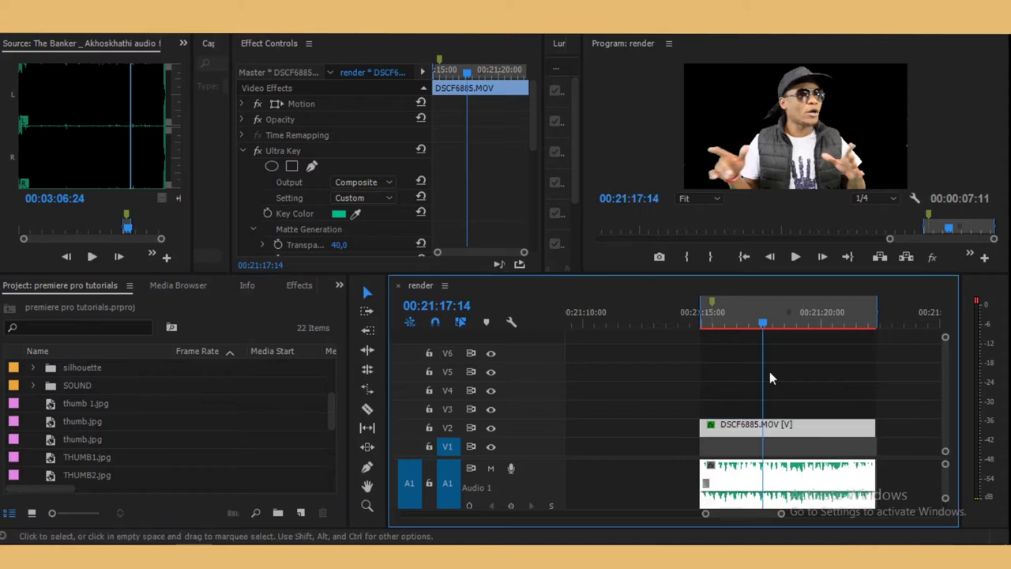
pyautogui.click(31, 385)
pyautogui.click(33, 387)
pyautogui.scroll(-3, 138, 427)
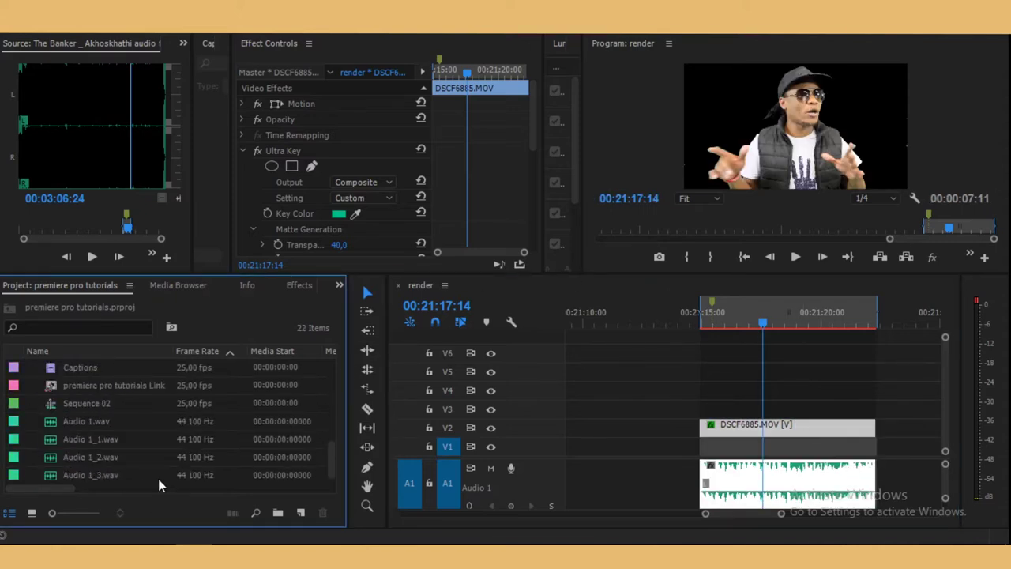
pyautogui.rightClick(158, 478)
pyautogui.click(124, 440)
# Step: Create a 1920x1080 dark grey (545252) Color Matte and place it on V1
pyautogui.rightClick(146, 475)
pyautogui.moveTo(208, 400)
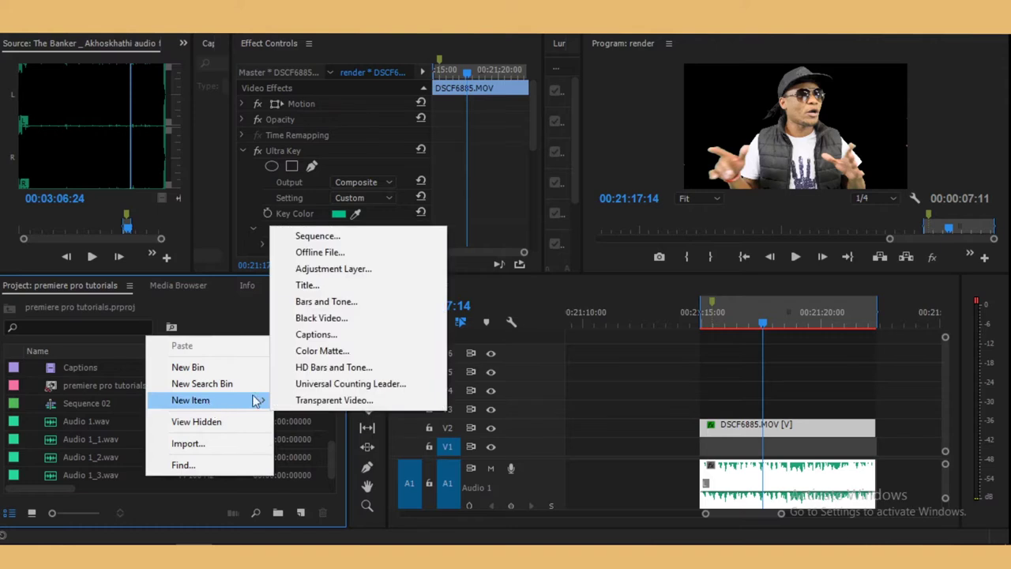
pyautogui.click(341, 352)
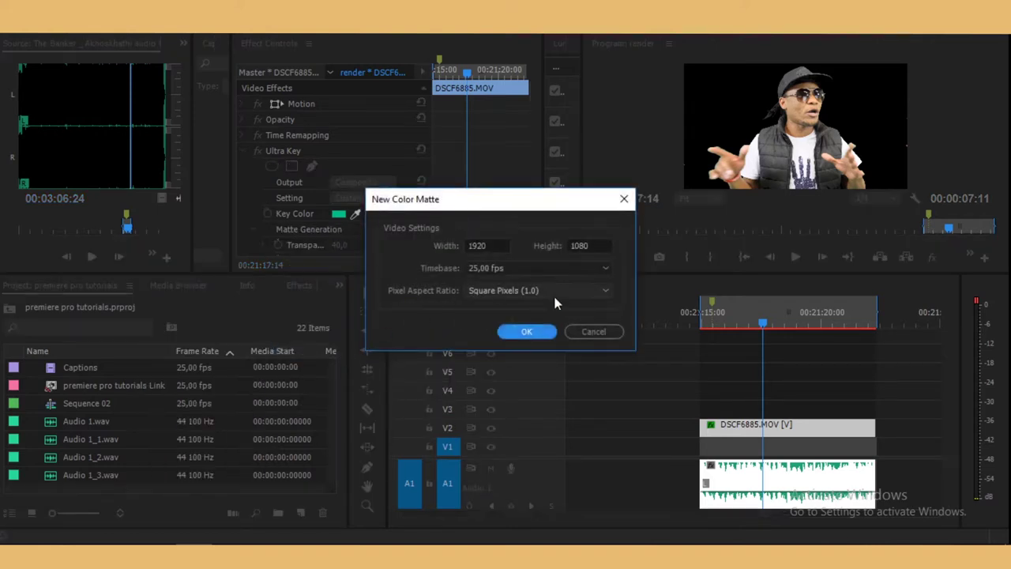
pyautogui.click(524, 331)
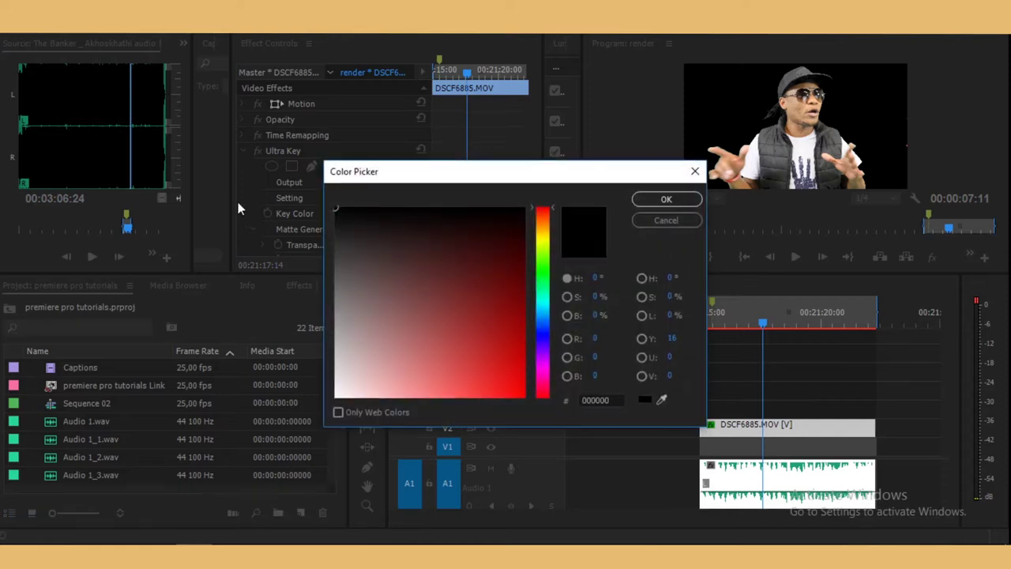
pyautogui.moveTo(339, 277); pyautogui.dragTo(335, 284)
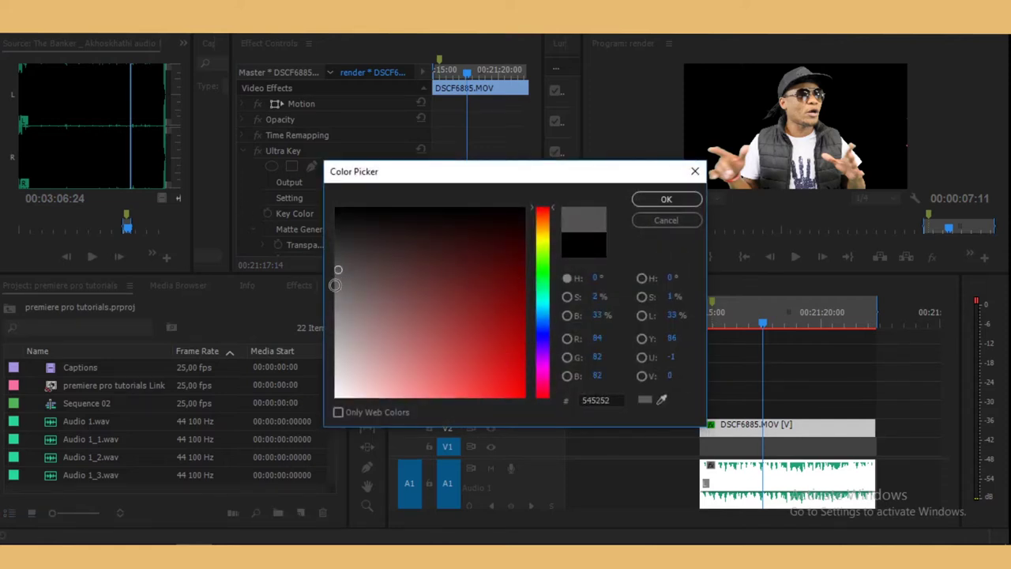
pyautogui.press('Return')
pyautogui.moveTo(85, 367)
pyautogui.mouseDown()
pyautogui.moveTo(708, 460)
pyautogui.moveTo(882, 449)
pyautogui.mouseUp()
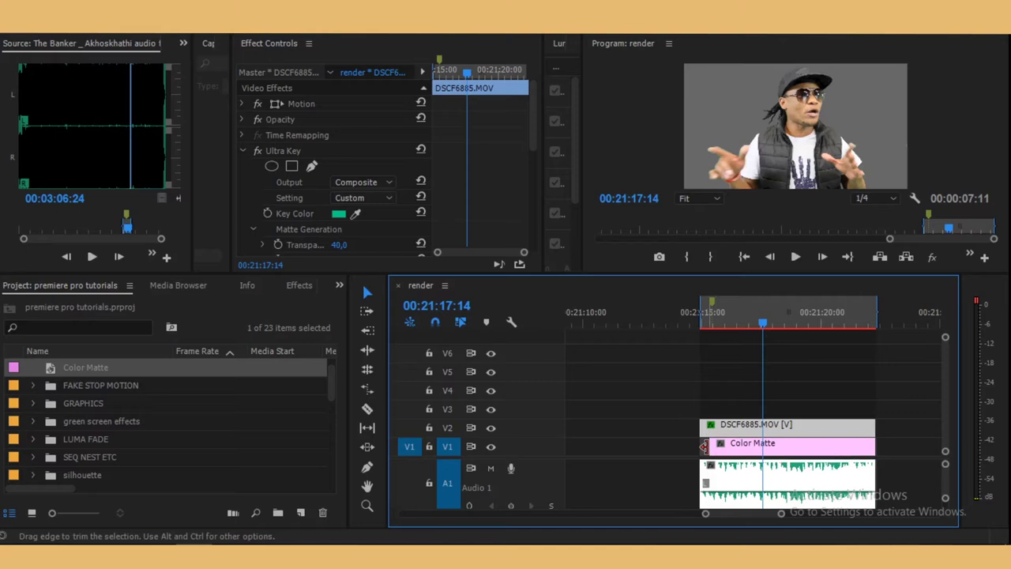
# Step: Scale the performer to 41%, move it lower in frame, and park the playhead at 00:21:18:00
pyautogui.click(715, 448)
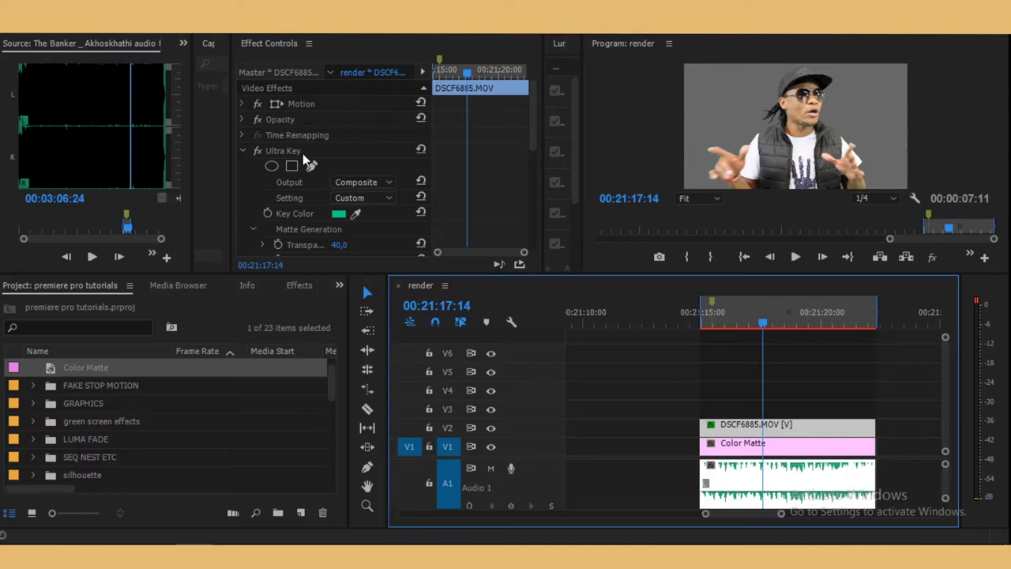
pyautogui.click(242, 104)
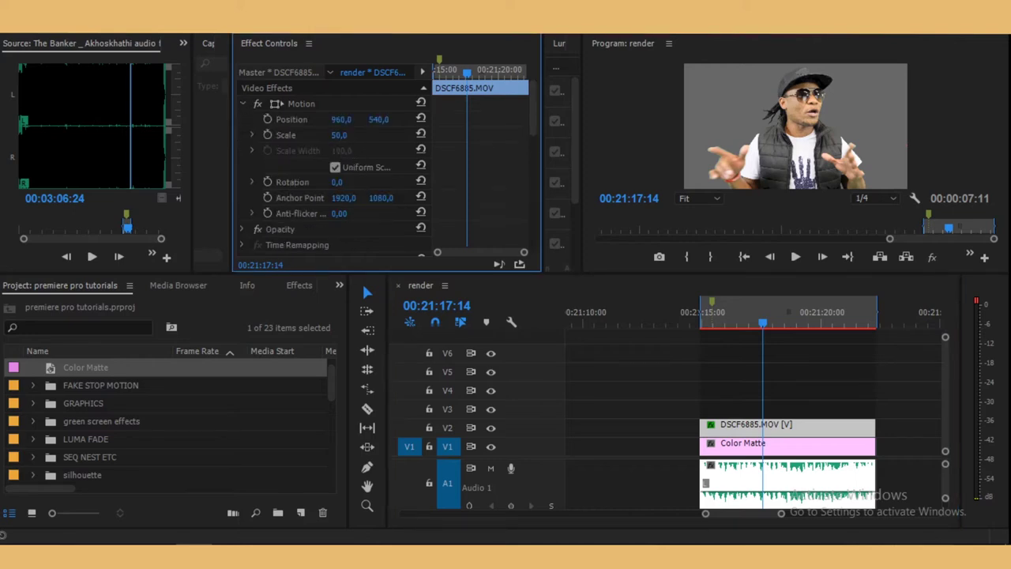
pyautogui.moveTo(339, 135); pyautogui.dragTo(335, 119)
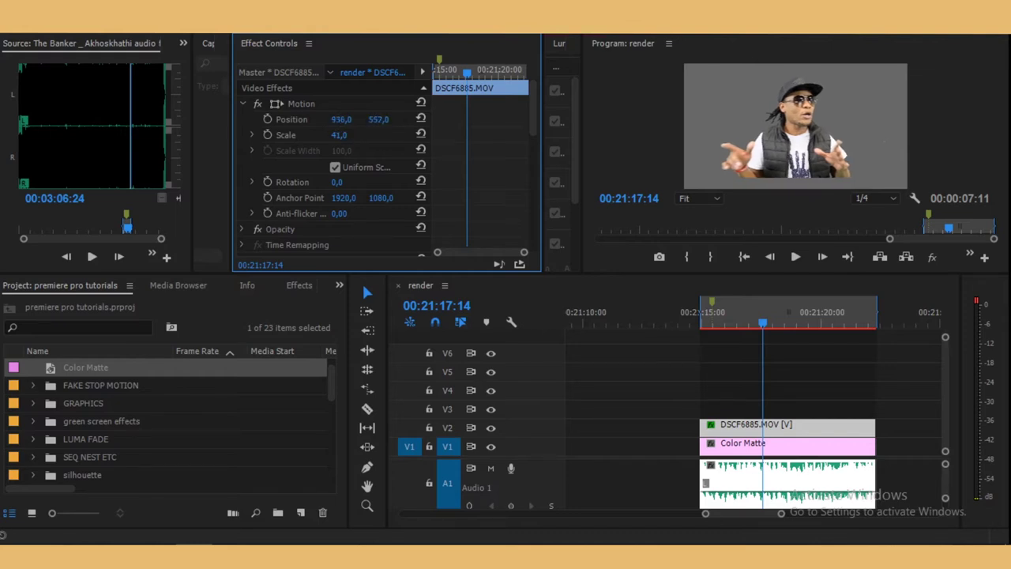
pyautogui.moveTo(378, 119)
pyautogui.mouseDown()
pyautogui.moveTo(405, 119)
pyautogui.moveTo(362, 120)
pyautogui.mouseUp()
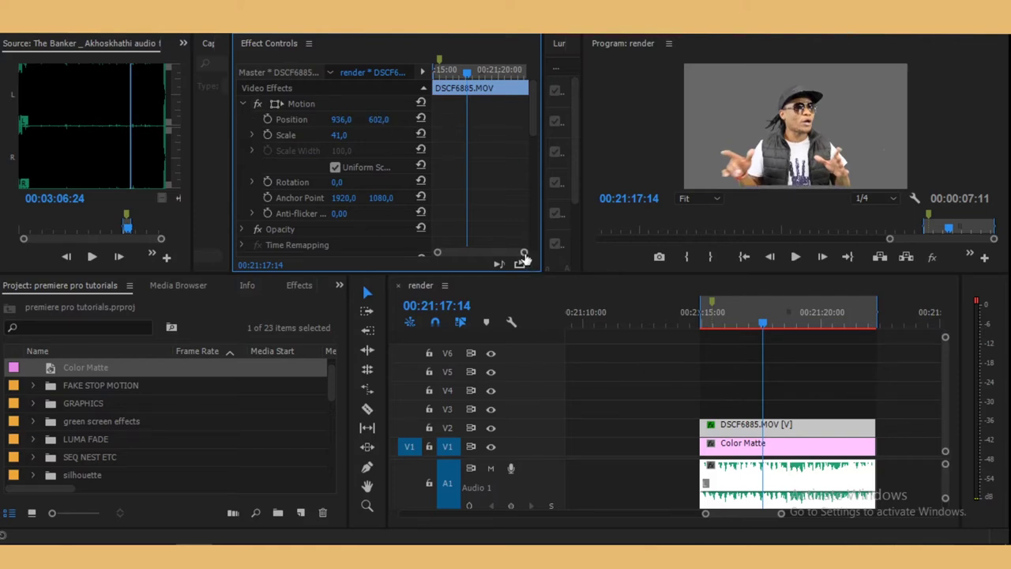
pyautogui.click(769, 427)
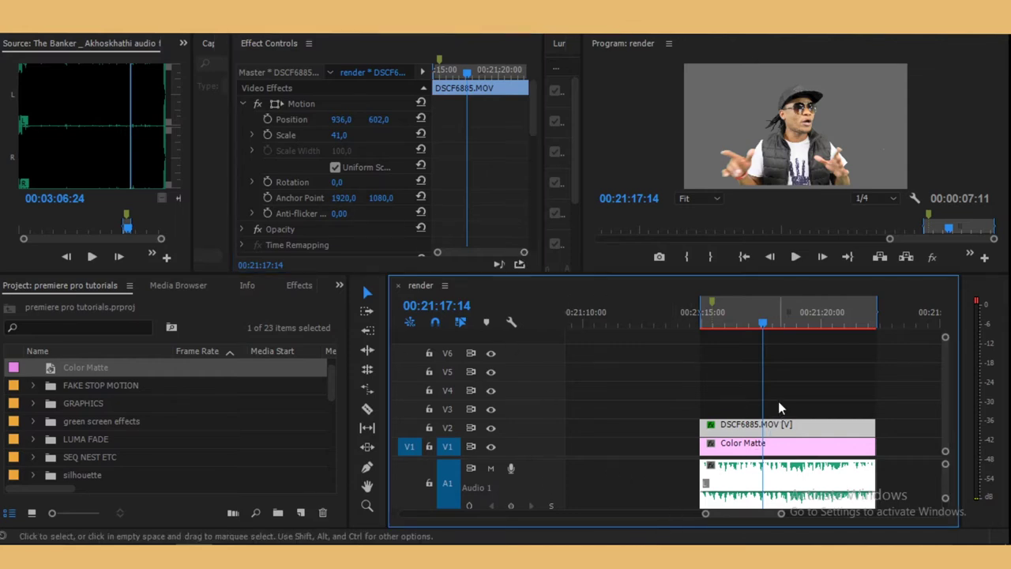
pyautogui.moveTo(773, 428)
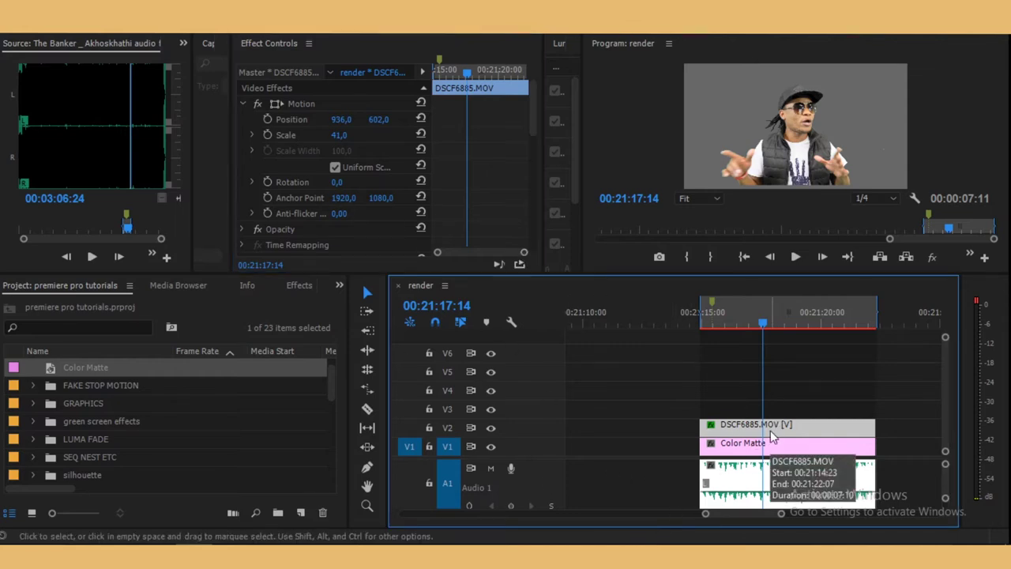
pyautogui.click(773, 318)
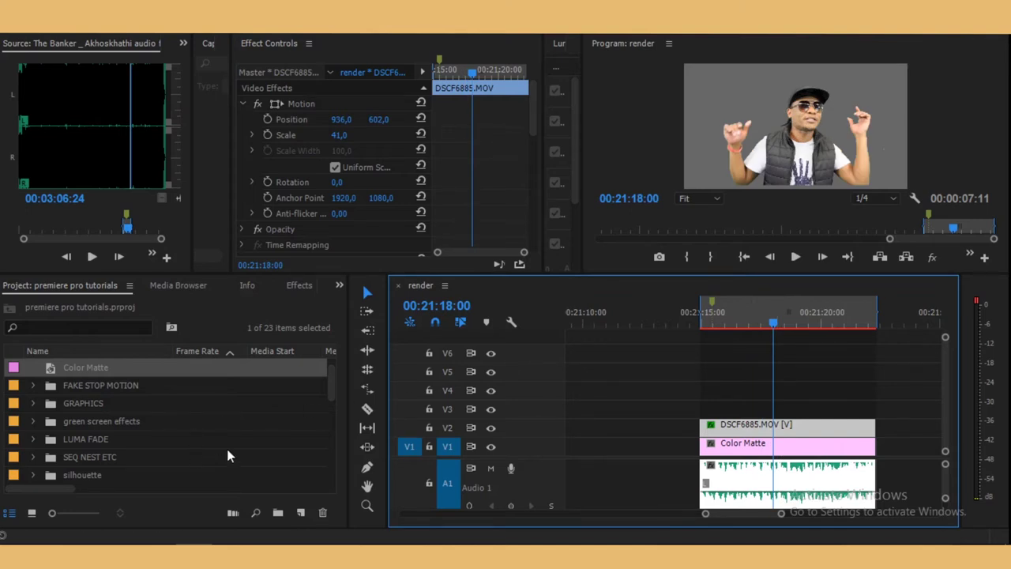
# Step: Create a 1920x1080 Color Matte in deep blue 273CDA
pyautogui.scroll(-3, 227, 449)
pyautogui.scroll(-3, 227, 449)
pyautogui.click(36, 389)
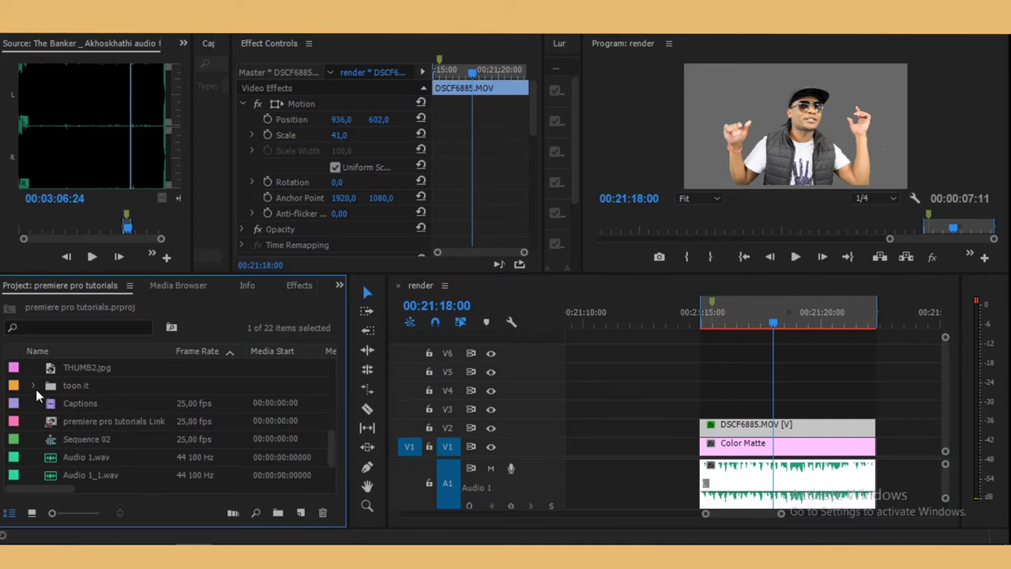
pyautogui.scroll(-2, 183, 454)
pyautogui.rightClick(181, 464)
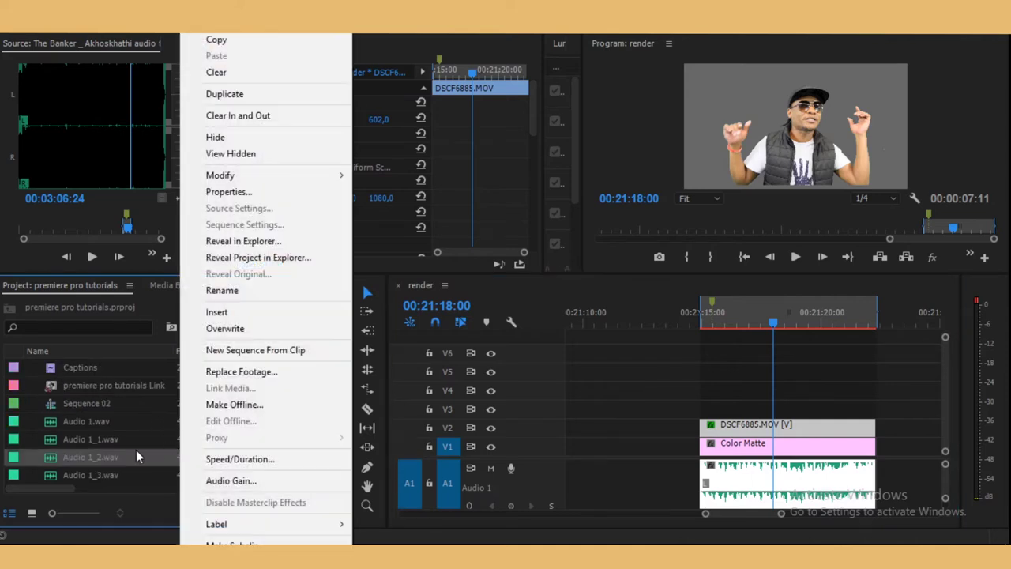
pyautogui.rightClick(153, 450)
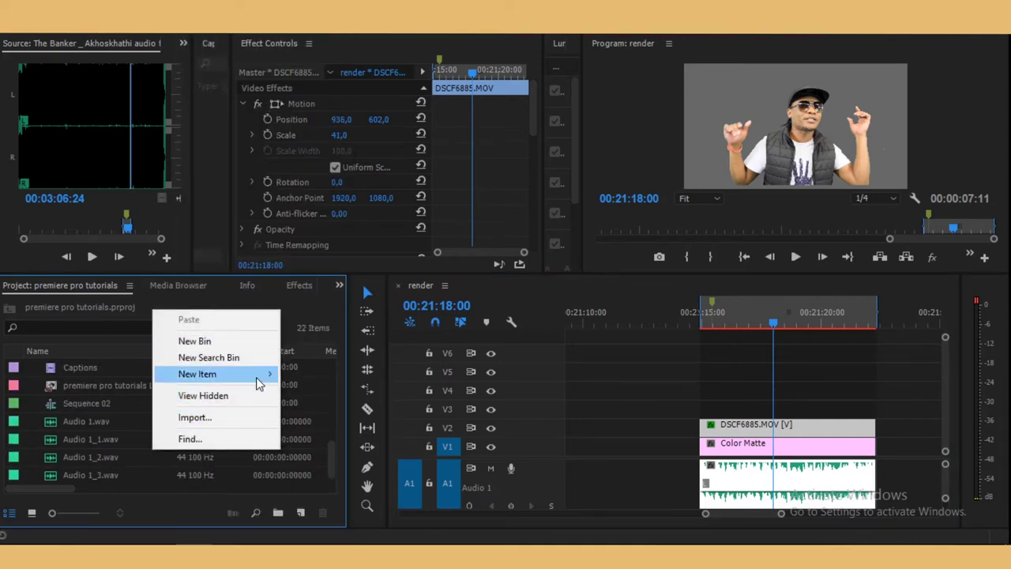
pyautogui.moveTo(214, 373)
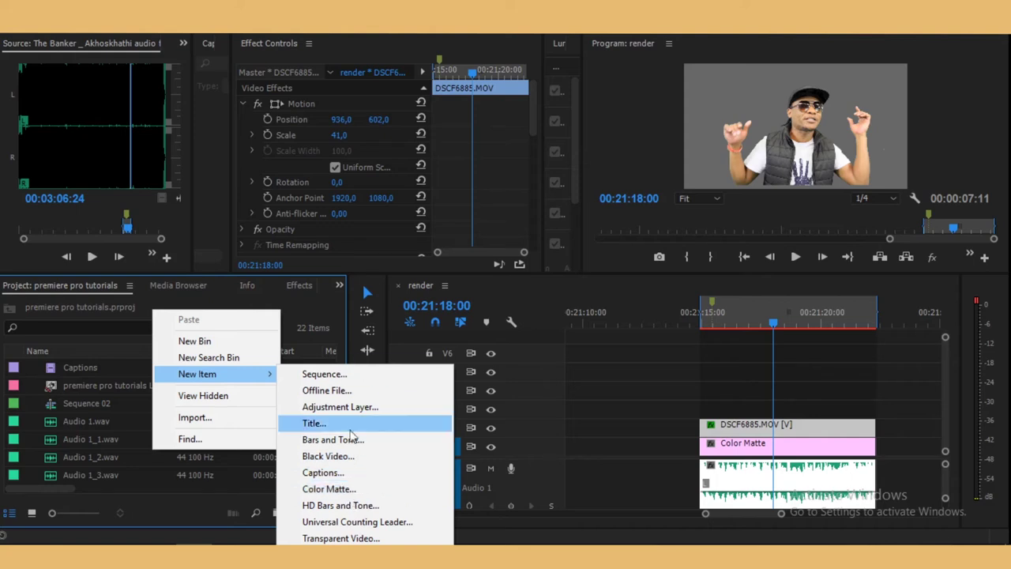
pyautogui.click(354, 490)
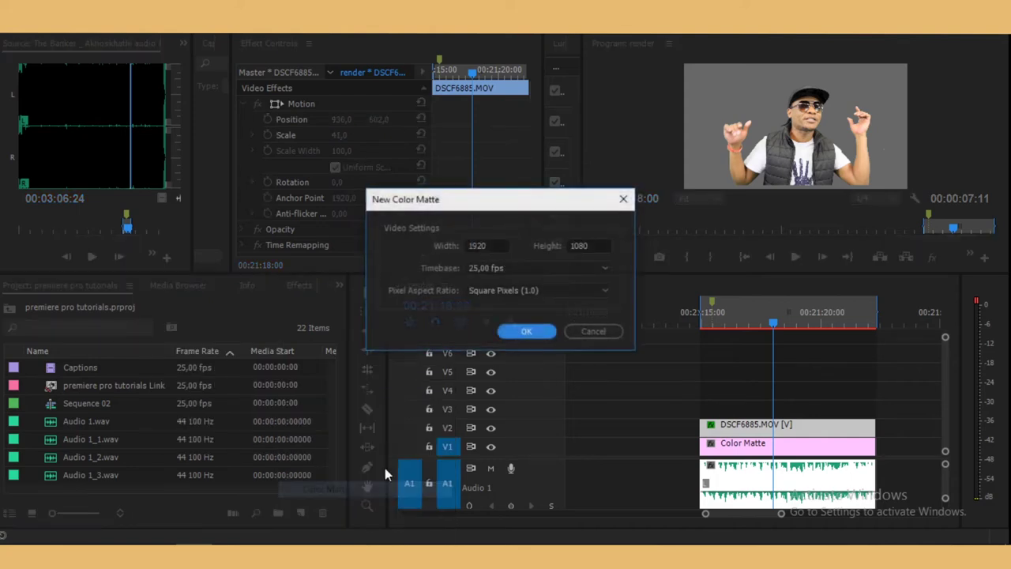
pyautogui.click(523, 335)
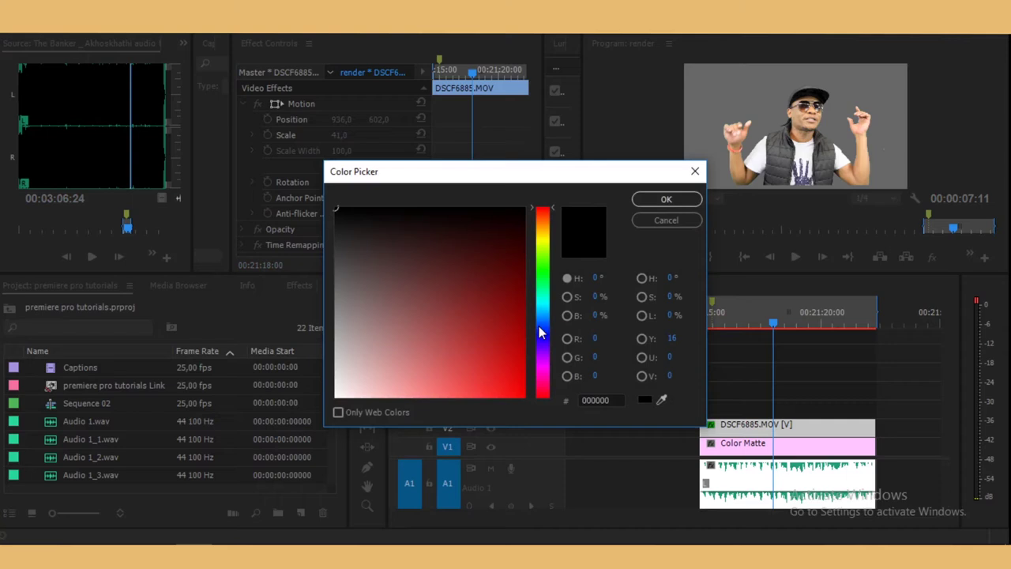
pyautogui.click(544, 331)
pyautogui.moveTo(491, 348)
pyautogui.mouseDown()
pyautogui.moveTo(495, 387)
pyautogui.moveTo(490, 359)
pyautogui.moveTo(472, 384)
pyautogui.mouseUp()
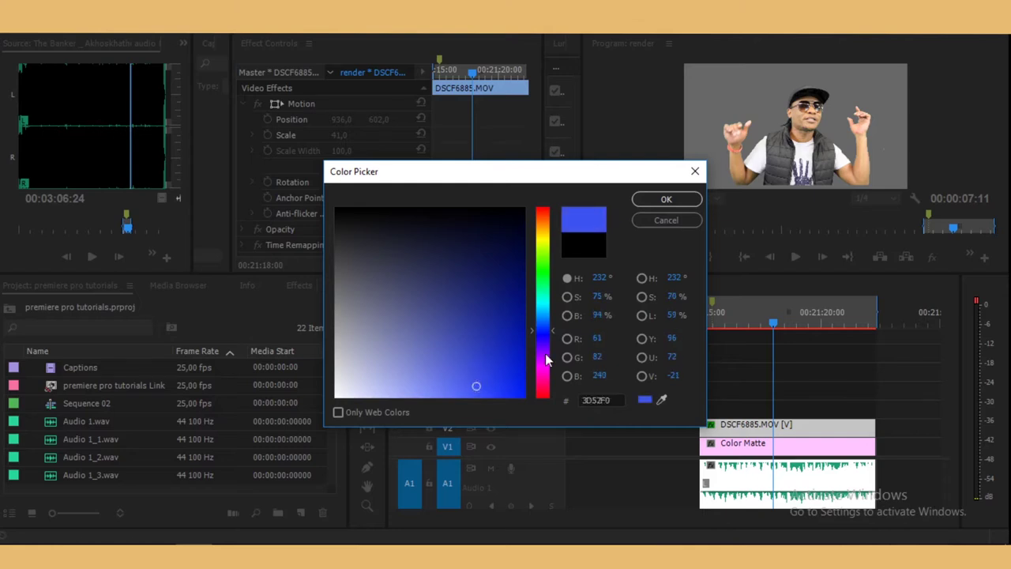
pyautogui.click(490, 369)
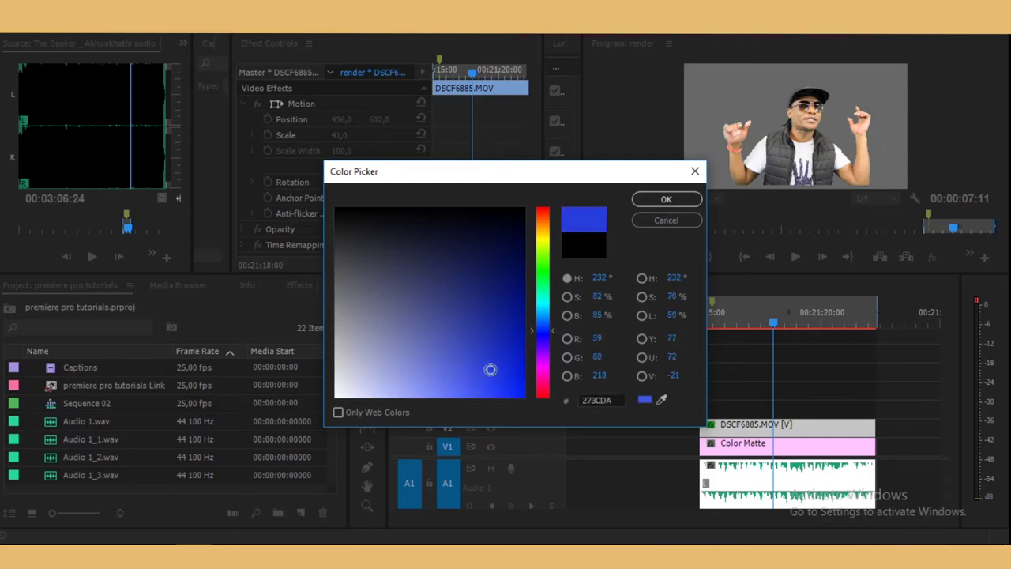
pyautogui.click(641, 202)
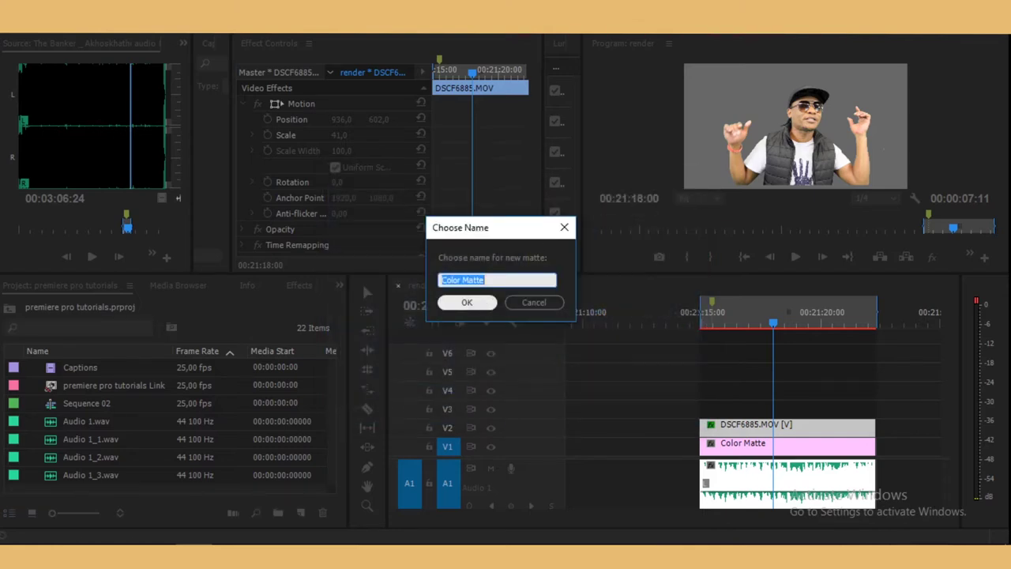
# Step: Name the matte 'blue', place it on V3, and trim it to match DSCF6885.MOV
pyautogui.write('blue')
pyautogui.click(465, 303)
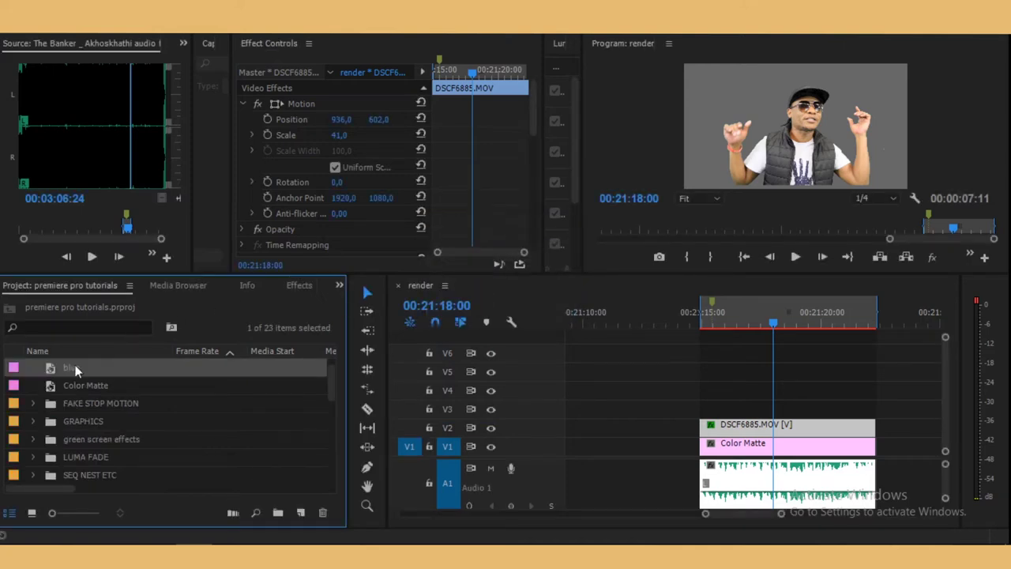
pyautogui.moveTo(76, 370)
pyautogui.mouseDown()
pyautogui.moveTo(719, 415)
pyautogui.moveTo(883, 410)
pyautogui.mouseUp()
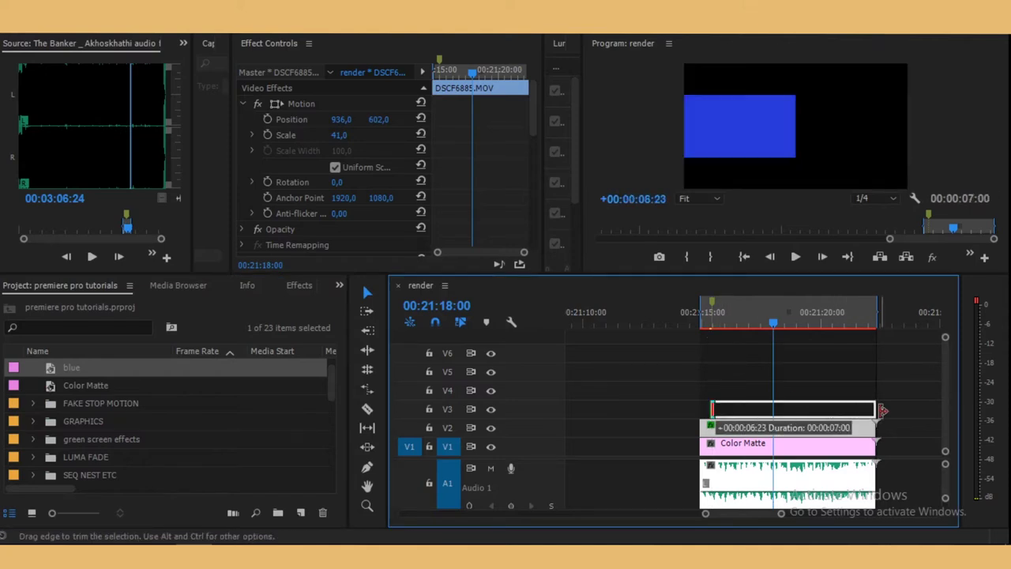
pyautogui.moveTo(713, 409); pyautogui.dragTo(699, 410)
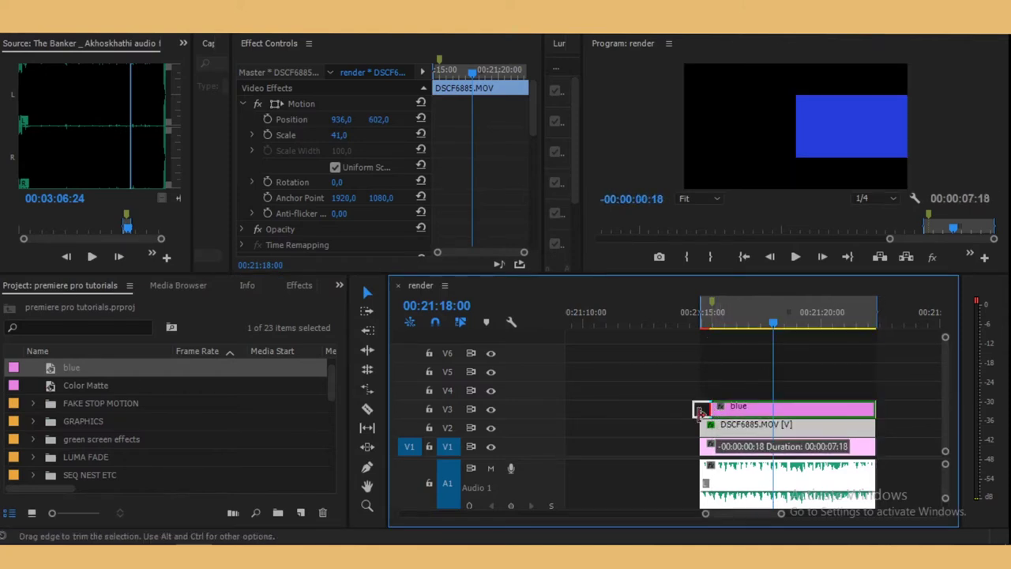
pyautogui.click(797, 411)
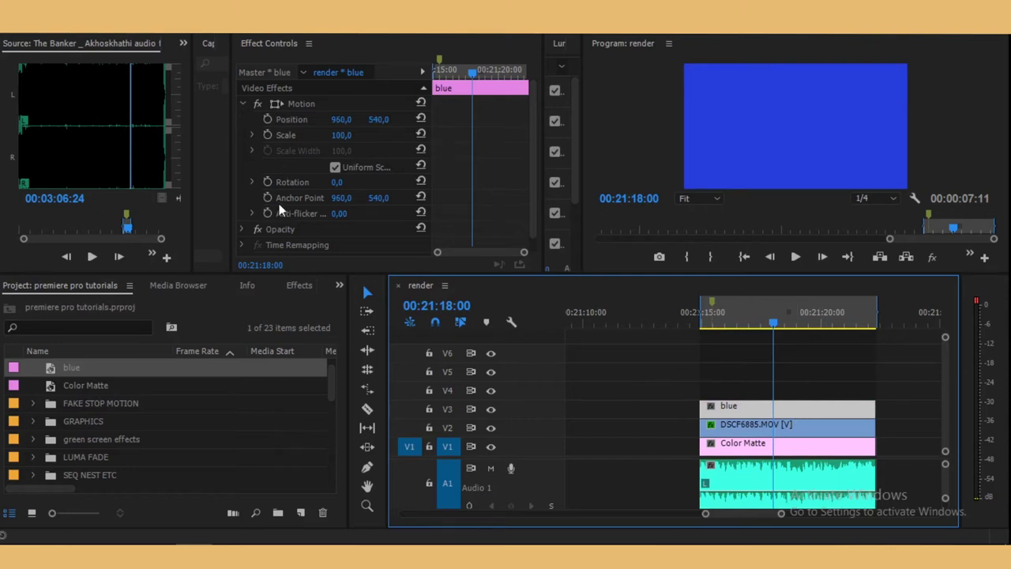
# Step: Set the blue matte's Opacity blend mode to Multiply
pyautogui.click(244, 228)
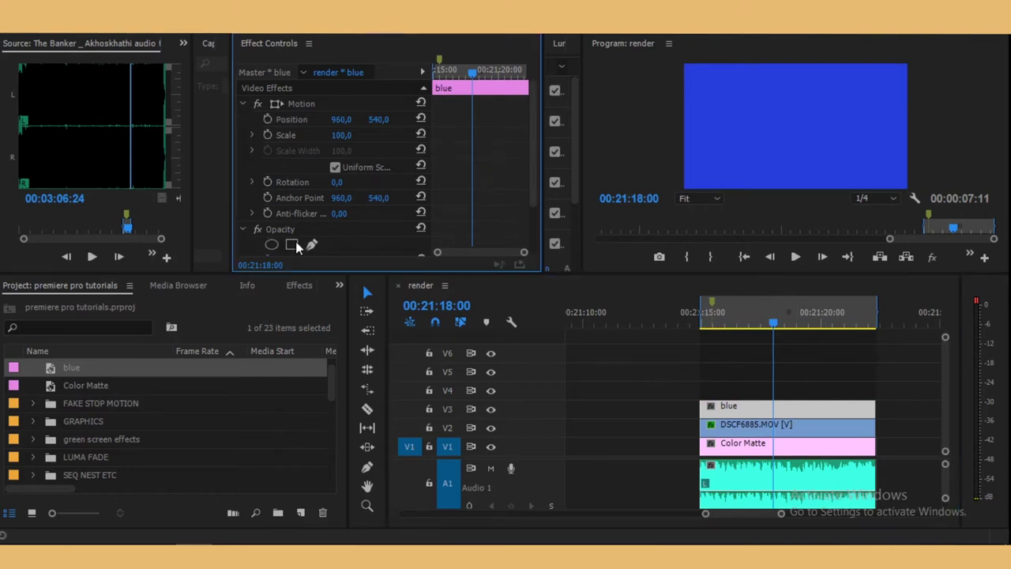
pyautogui.moveTo(533, 164); pyautogui.dragTo(537, 219)
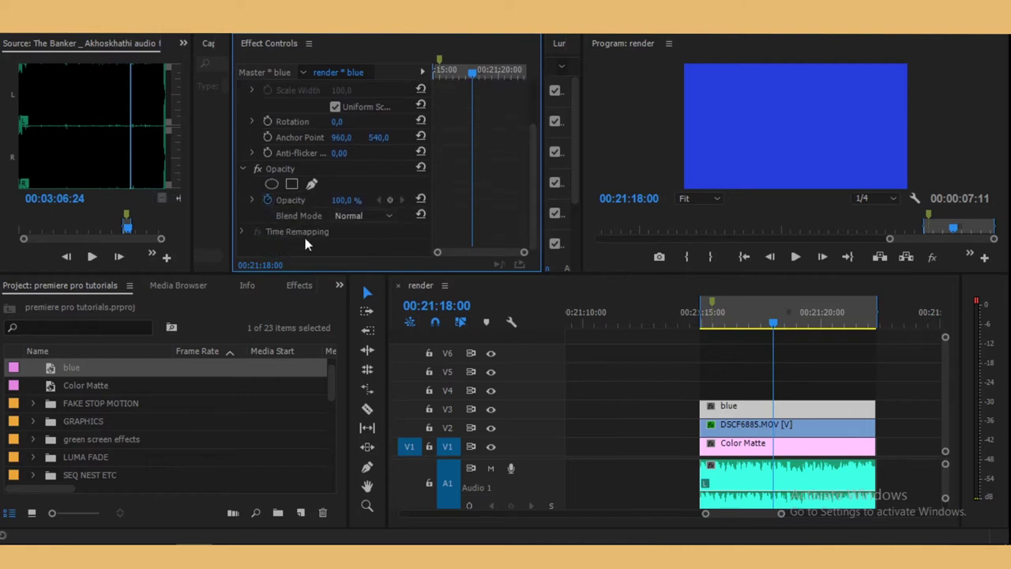
pyautogui.click(370, 221)
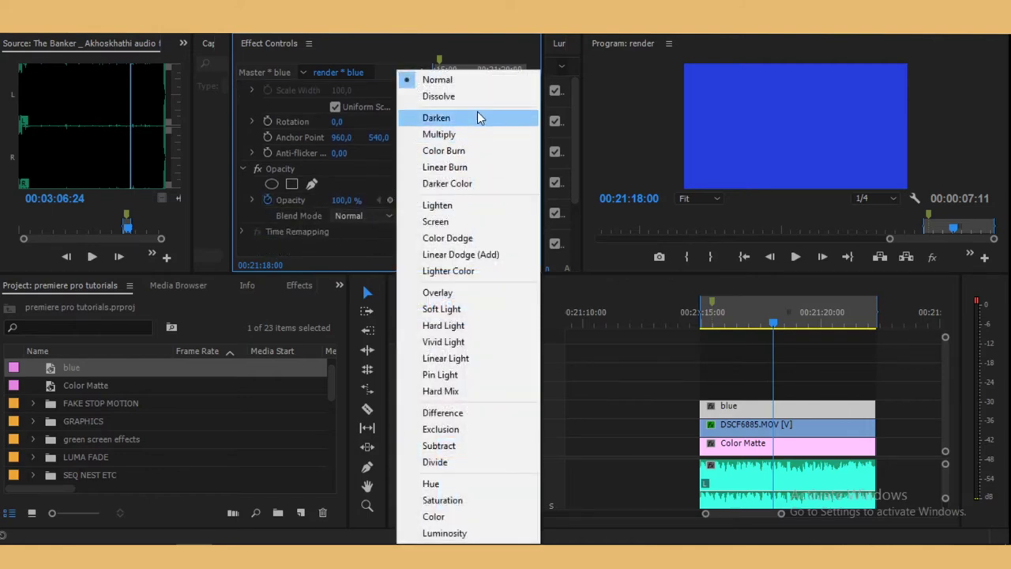
pyautogui.click(459, 136)
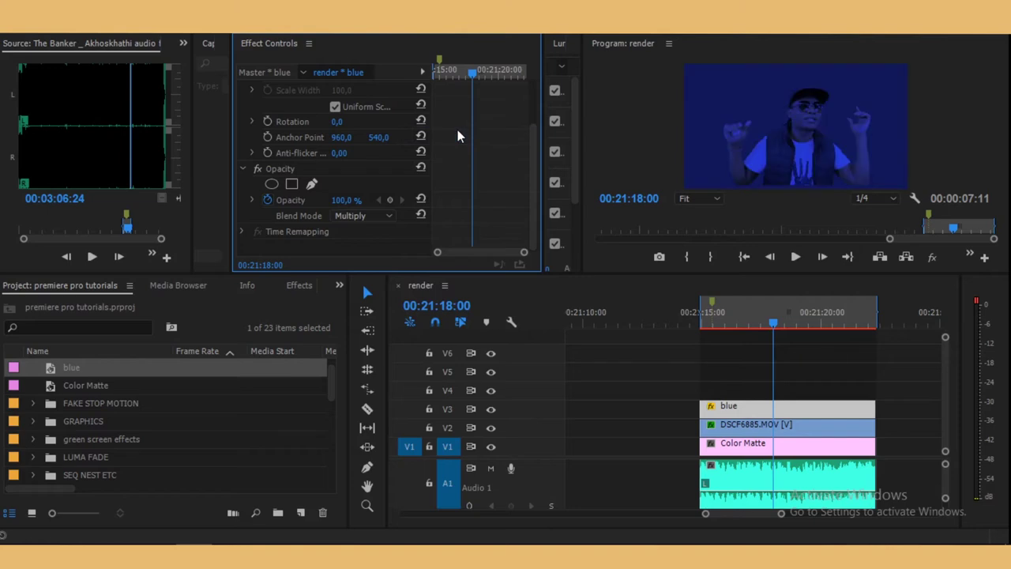
pyautogui.click(782, 411)
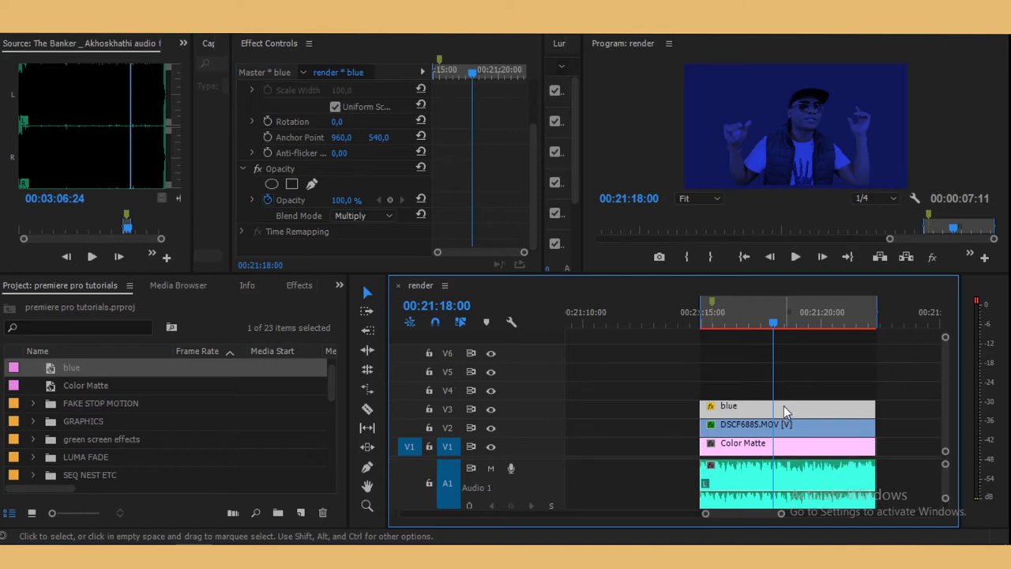
# Step: Move the blue matte up to V4 and open Lumetri Curves for DSCF6885.MOV
pyautogui.moveTo(783, 405); pyautogui.dragTo(784, 397)
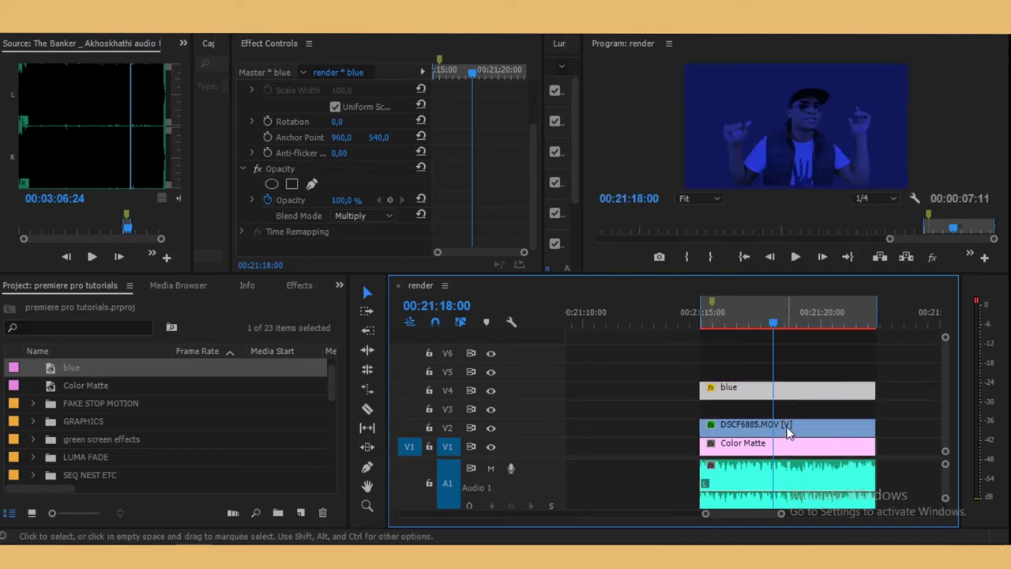
pyautogui.click(787, 434)
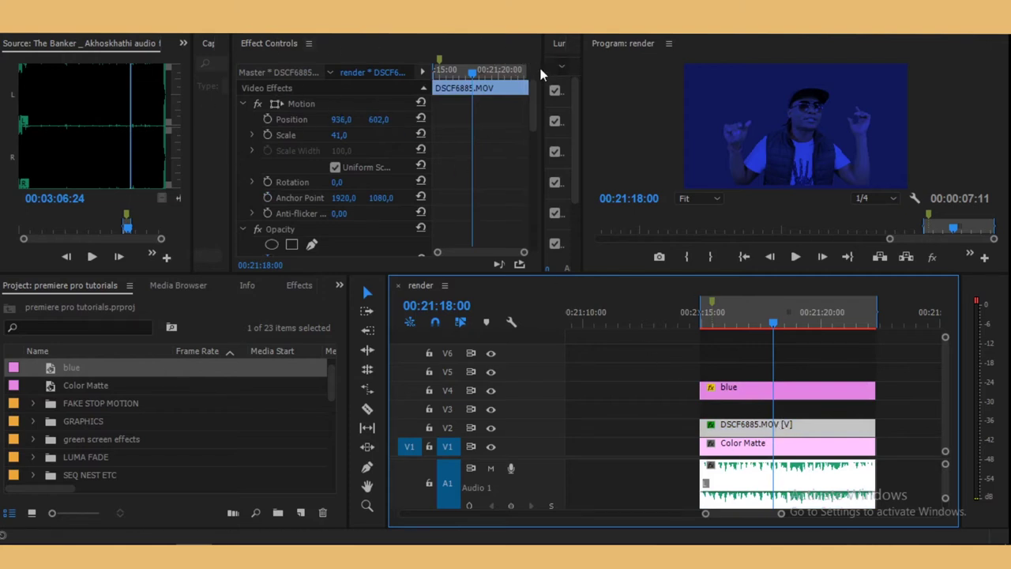
pyautogui.moveTo(542, 74); pyautogui.dragTo(282, 73)
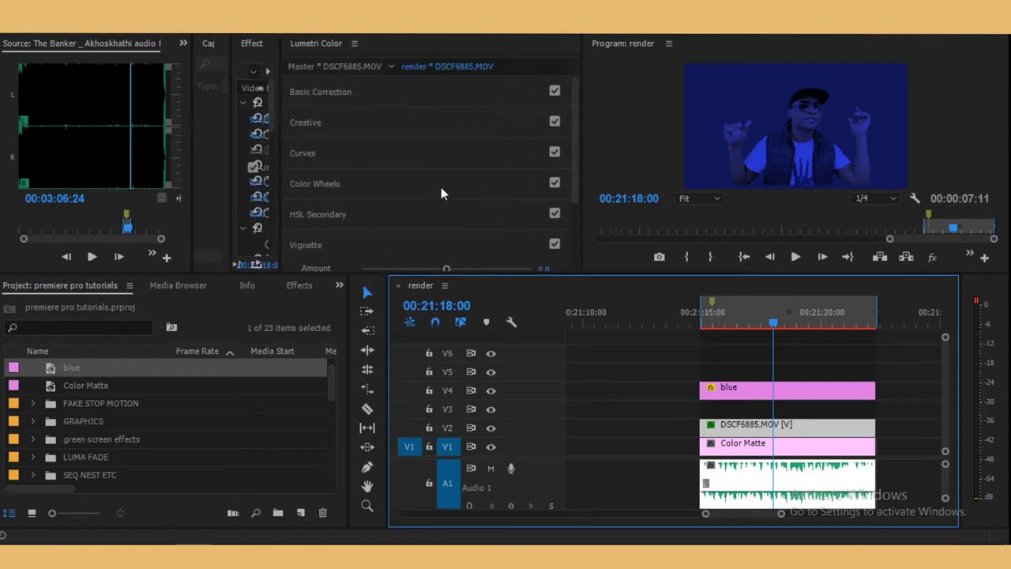
pyautogui.click(324, 157)
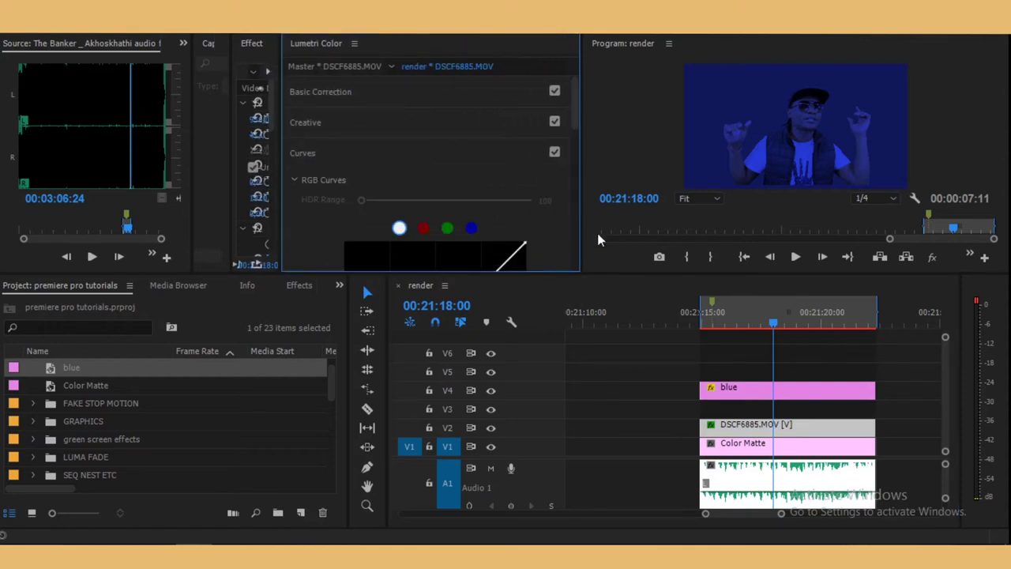
pyautogui.scroll(-4, 572, 142)
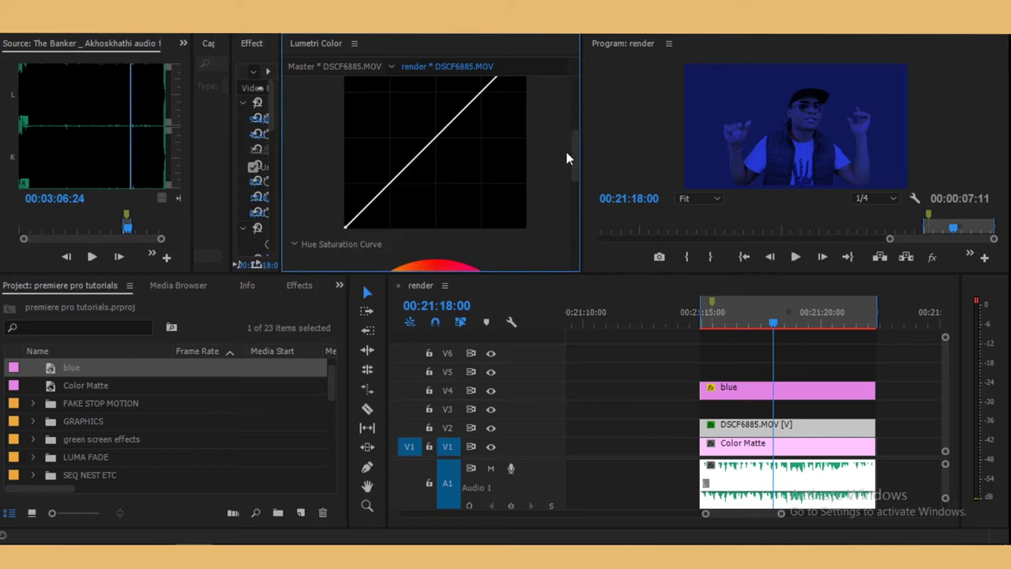
pyautogui.moveTo(577, 153)
pyautogui.mouseDown()
pyautogui.moveTo(576, 140)
pyautogui.moveTo(577, 180)
pyautogui.moveTo(577, 158)
pyautogui.mouseUp()
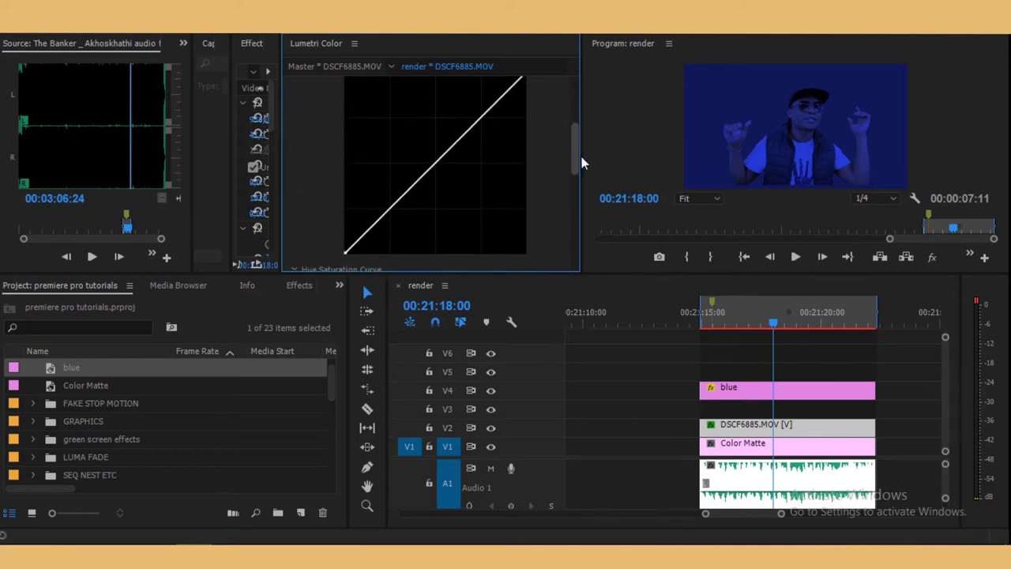
# Step: Add RGB curve points, raise the highlights, and lift the shadows
pyautogui.click(437, 162)
pyautogui.click(387, 210)
pyautogui.click(485, 112)
pyautogui.moveTo(485, 112); pyautogui.dragTo(461, 97)
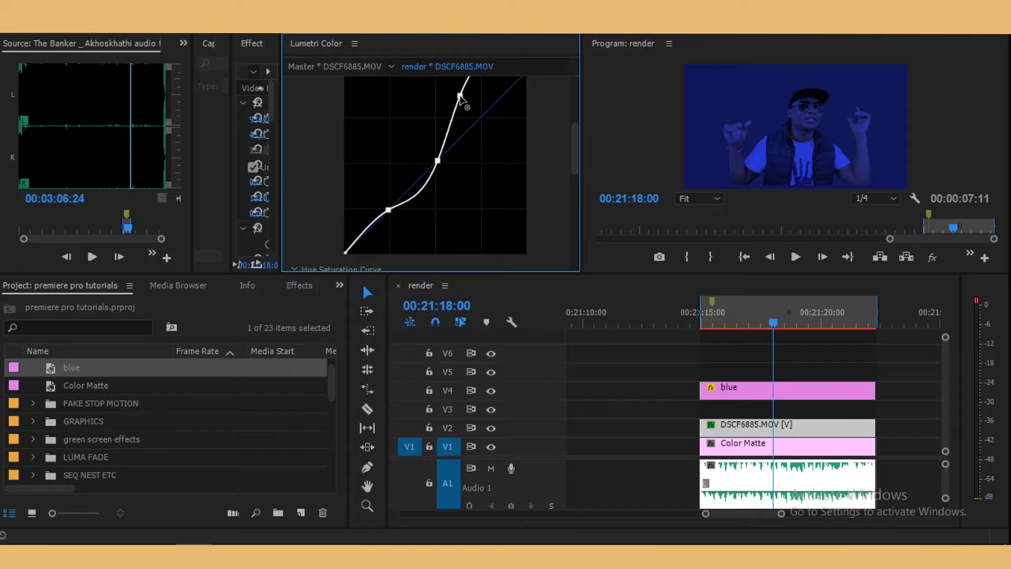
pyautogui.moveTo(460, 98); pyautogui.dragTo(470, 100)
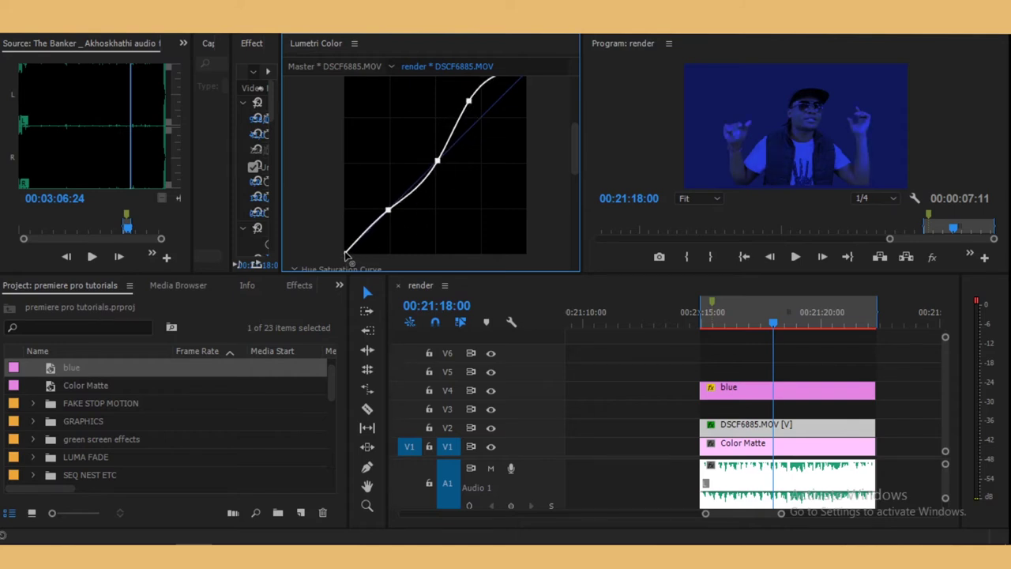
pyautogui.moveTo(345, 254); pyautogui.dragTo(339, 242)
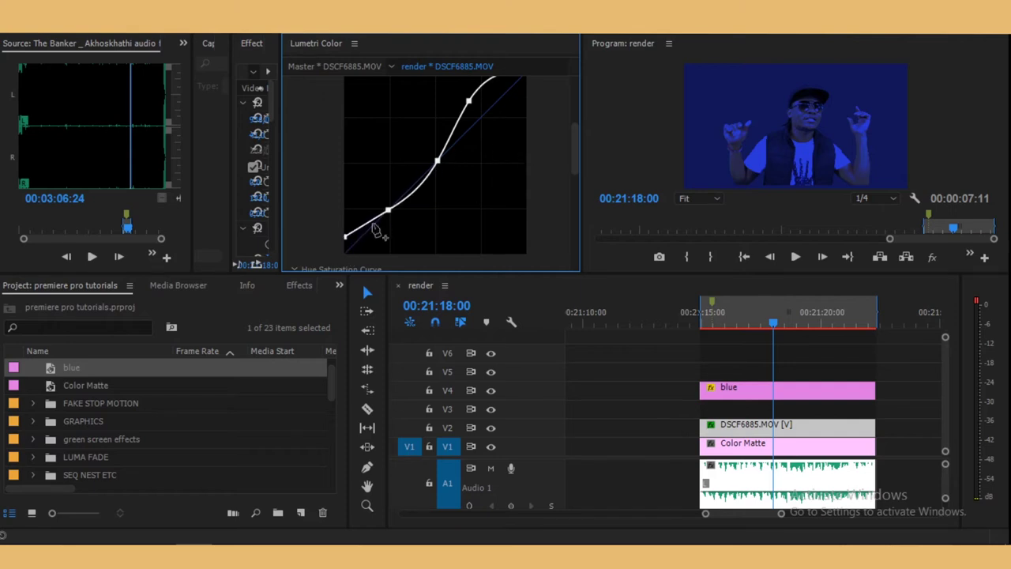
# Step: Set the blue tint clip's opacity to 80%
pyautogui.click(755, 429)
pyautogui.click(749, 388)
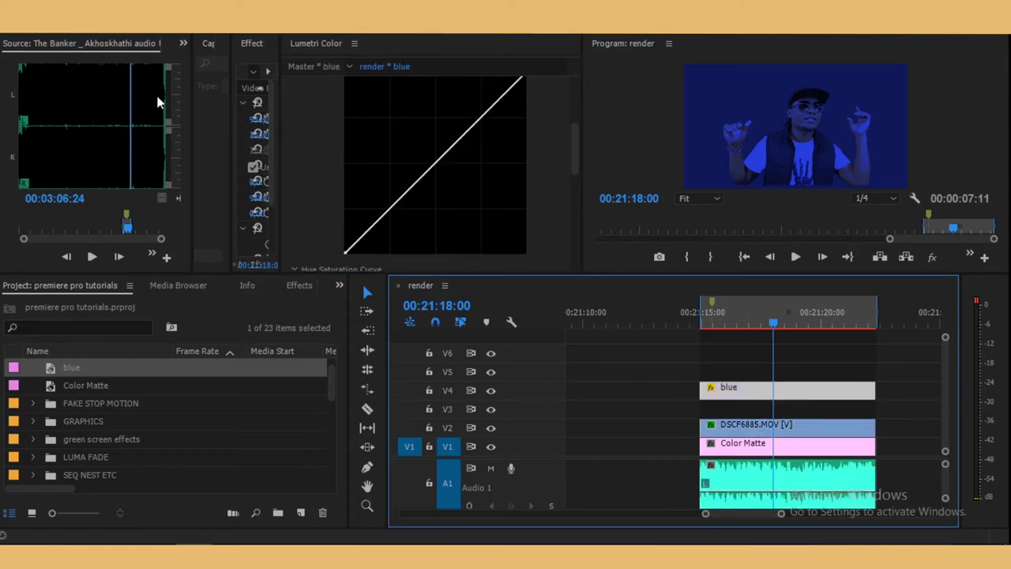
pyautogui.moveTo(281, 144)
pyautogui.mouseDown()
pyautogui.moveTo(531, 148)
pyautogui.moveTo(520, 192)
pyautogui.mouseUp()
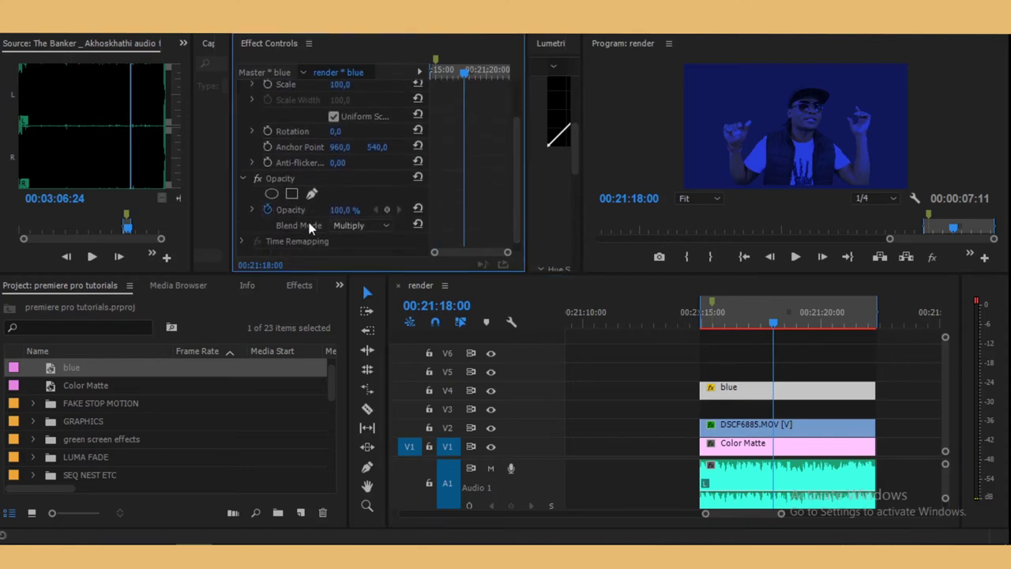
pyautogui.click(342, 215)
pyautogui.press('Return')
pyautogui.moveTo(342, 210); pyautogui.dragTo(328, 210)
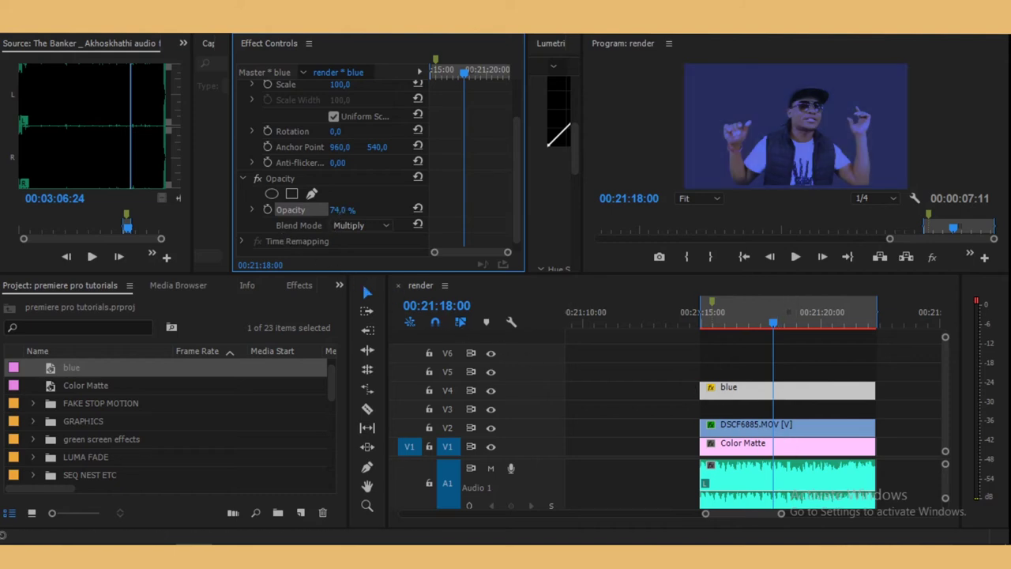
pyautogui.click(342, 209)
pyautogui.write('80')
pyautogui.press('Return')
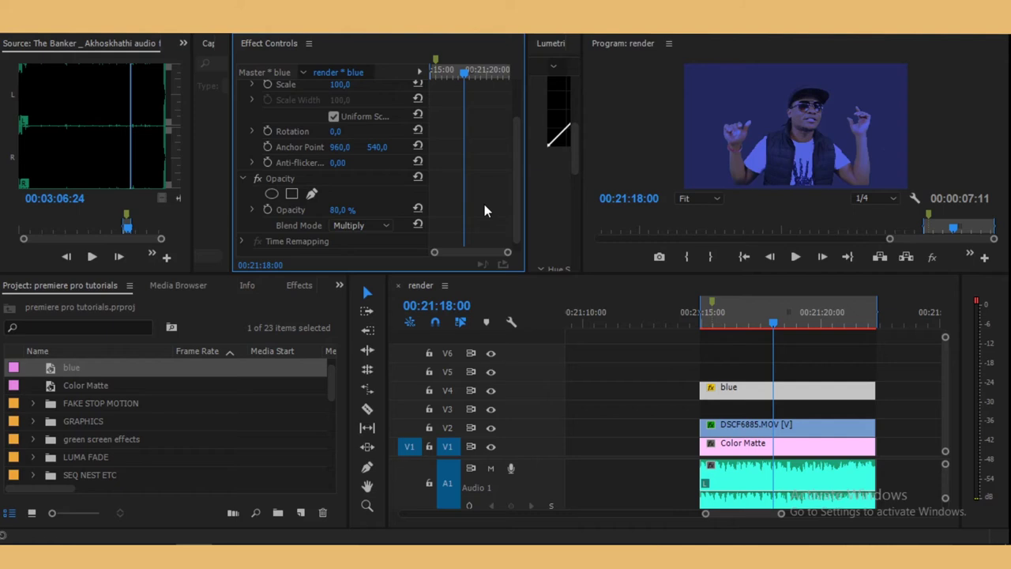
# Step: Preview the softened blue tint by playing and scrubbing the sequence
pyautogui.click(786, 354)
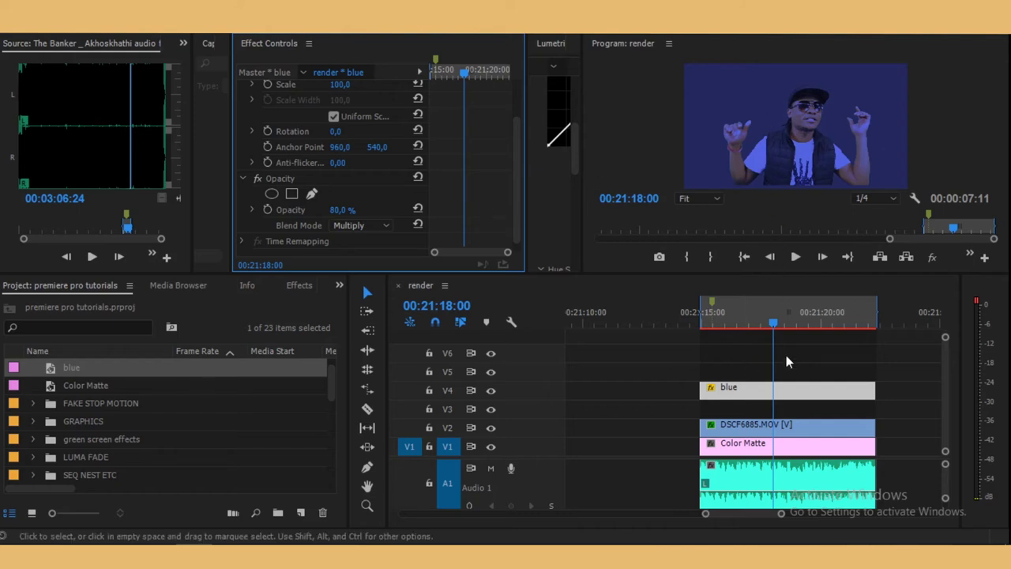
pyautogui.hotkey('ctrl', 's')
pyautogui.press('space')
pyautogui.moveTo(805, 330); pyautogui.dragTo(778, 347)
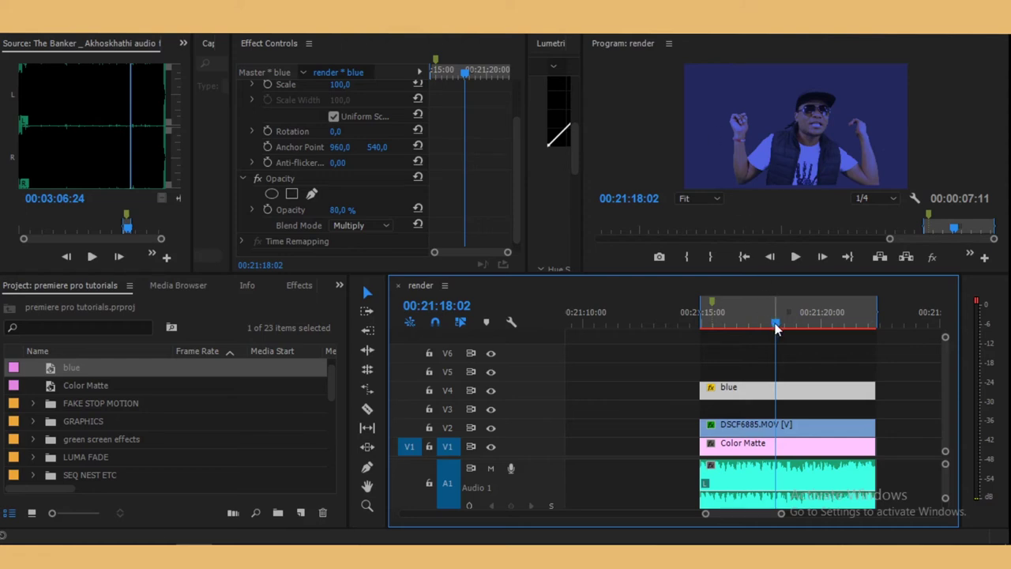
# Step: Return to 00:21:17:10 and select DSCF6885.MOV to show its 41% scale and position
pyautogui.moveTo(776, 329); pyautogui.dragTo(758, 326)
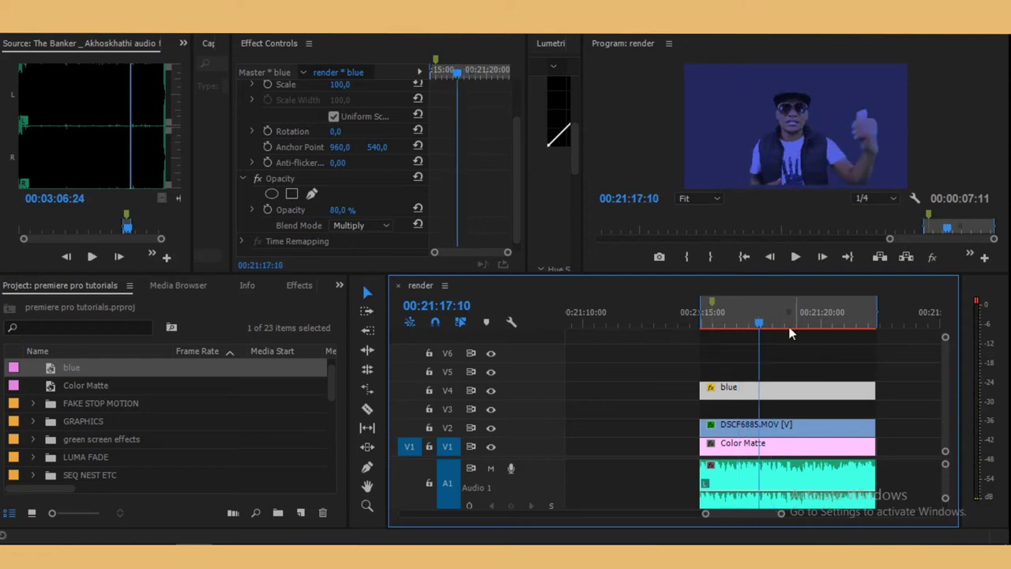
pyautogui.click(758, 426)
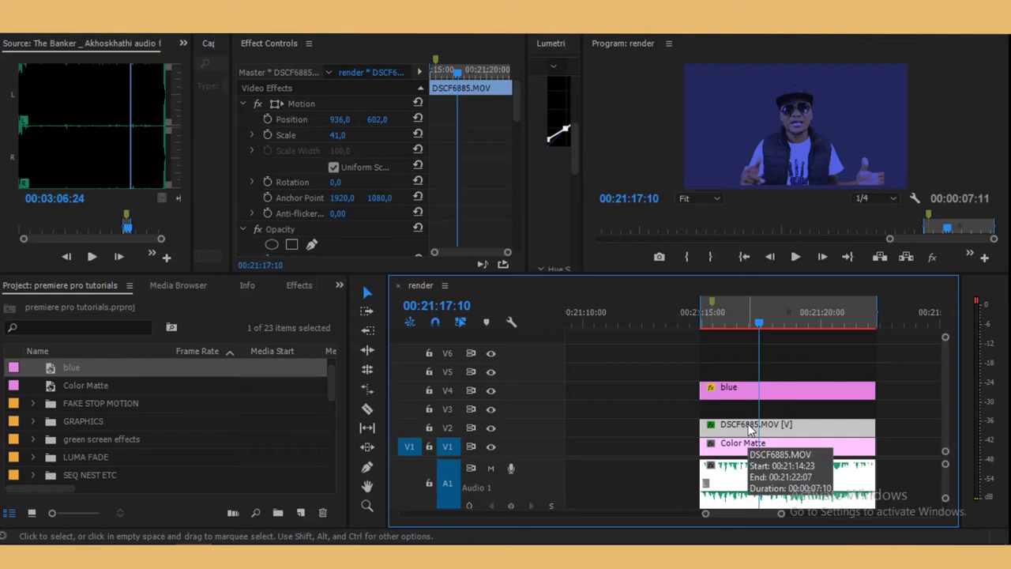
# Step: Duplicate DSCF6885.MOV onto V3 and select the lower copy on V2
pyautogui.moveTo(750, 427); pyautogui.dragTo(746, 410)
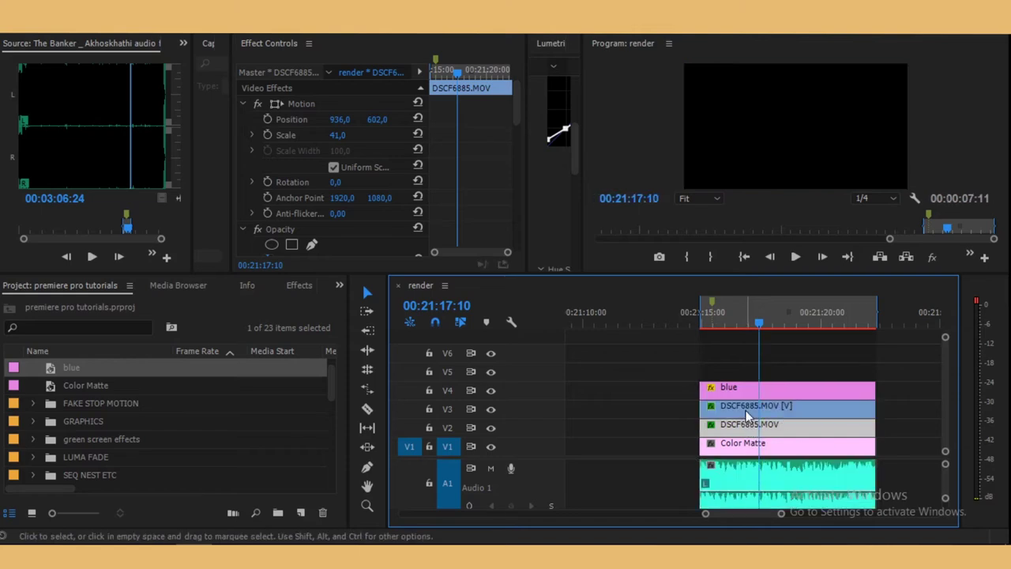
pyautogui.click(746, 427)
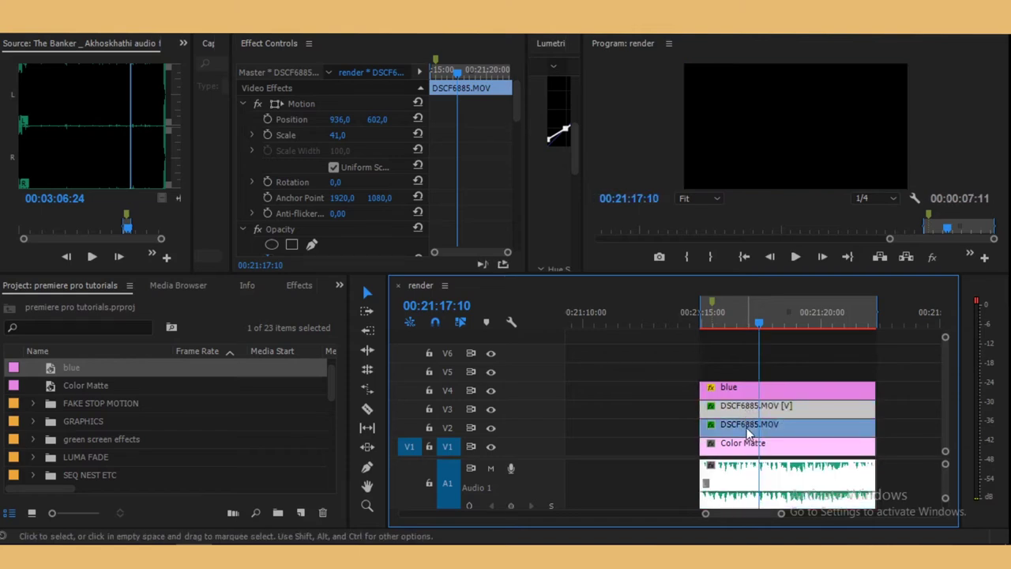
pyautogui.click(747, 427)
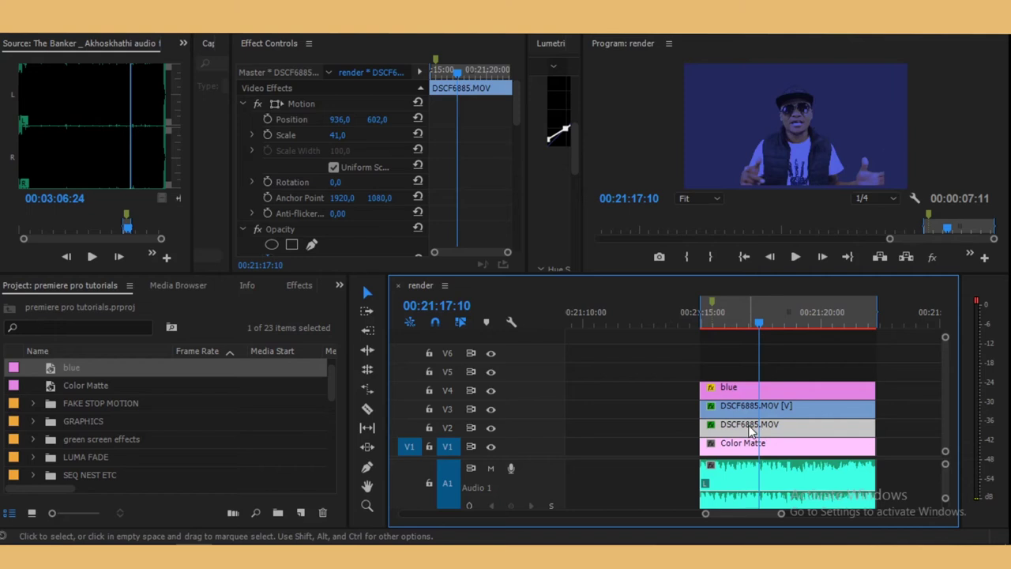
# Step: Scale the lower V2 performer copy up to 74% in Effect Controls
pyautogui.click(337, 135)
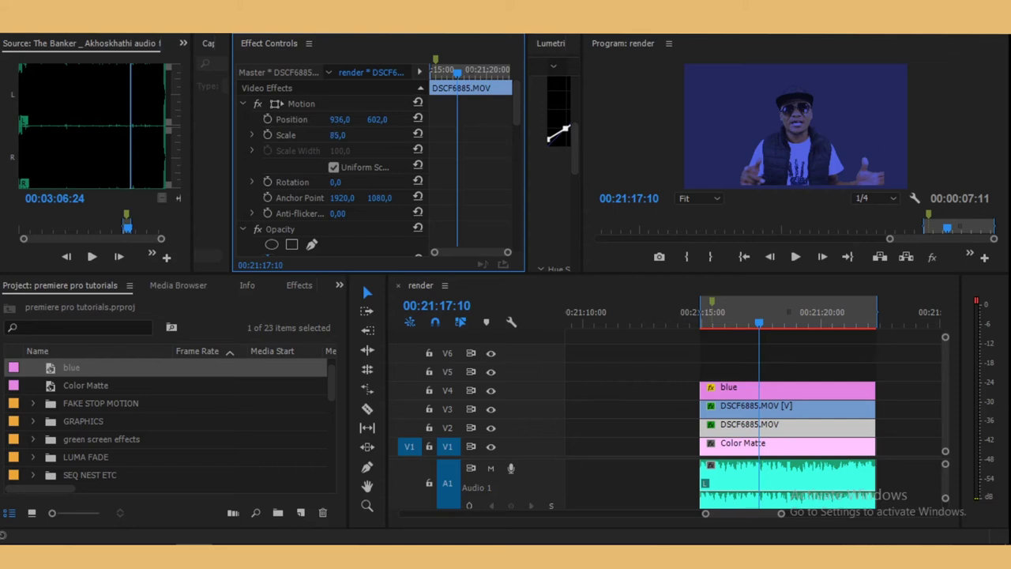
pyautogui.moveTo(337, 135); pyautogui.dragTo(341, 135)
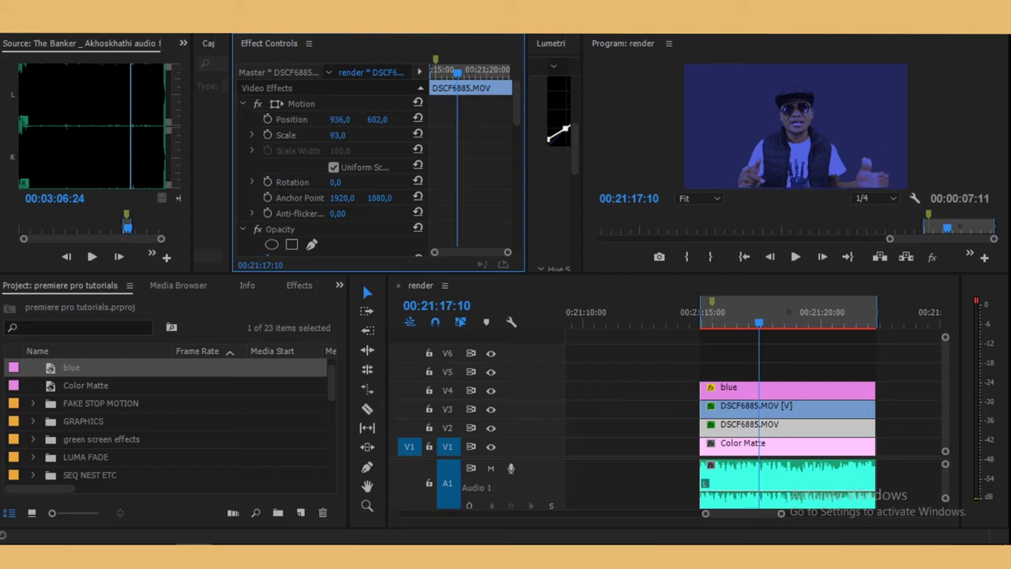
pyautogui.click(773, 439)
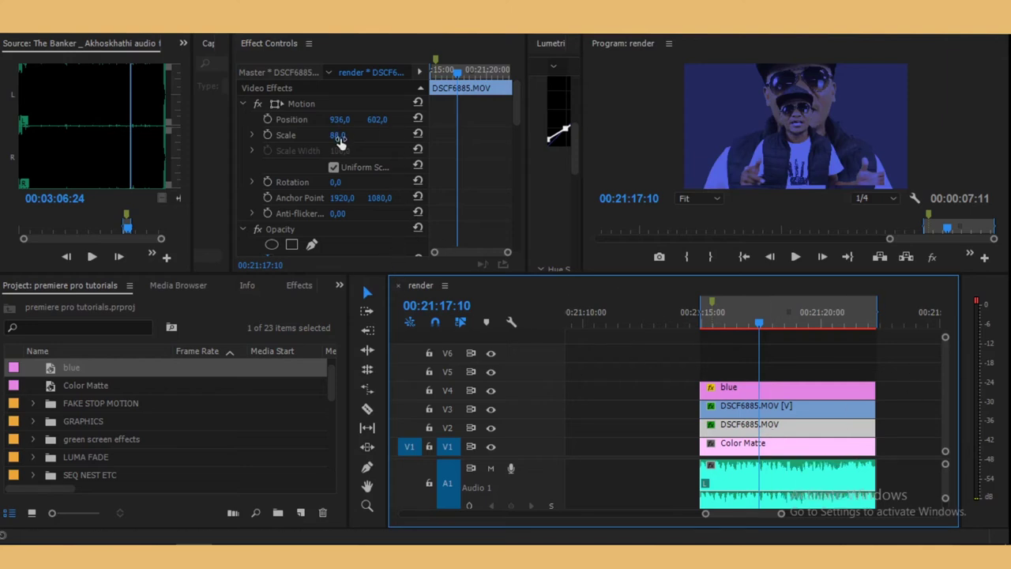
pyautogui.moveTo(338, 138); pyautogui.dragTo(332, 139)
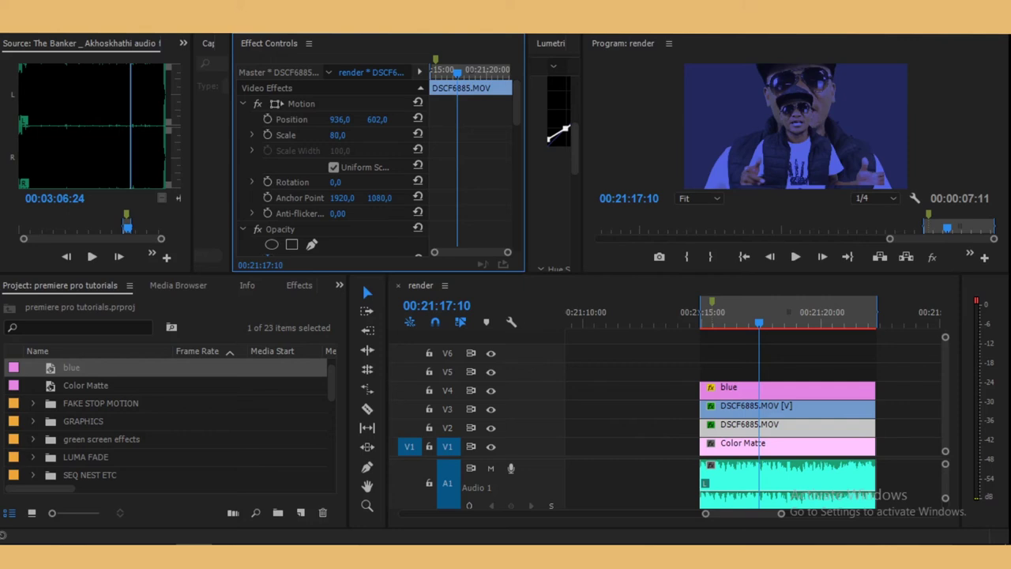
pyautogui.moveTo(338, 135); pyautogui.dragTo(340, 135)
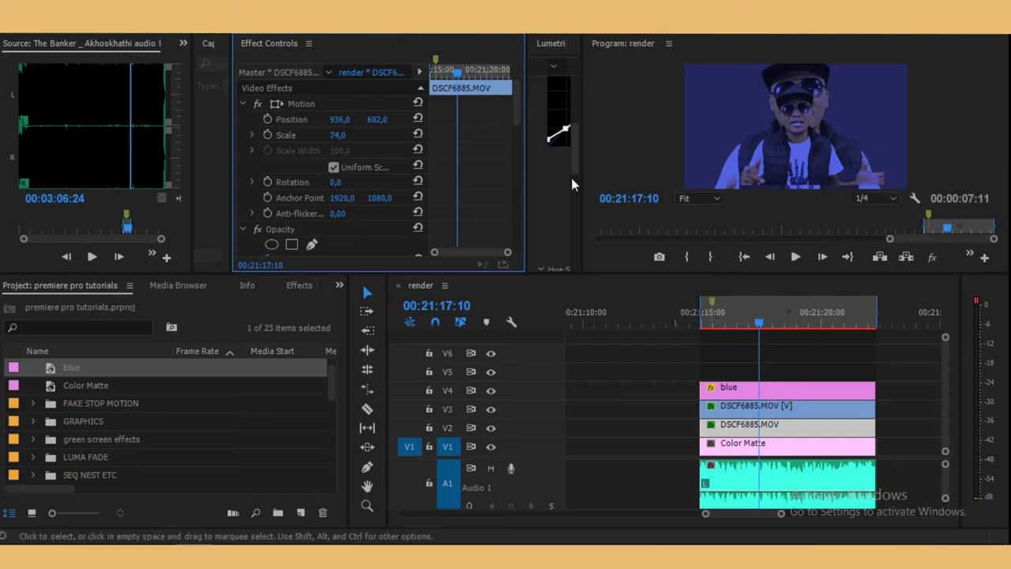
pyautogui.click(749, 429)
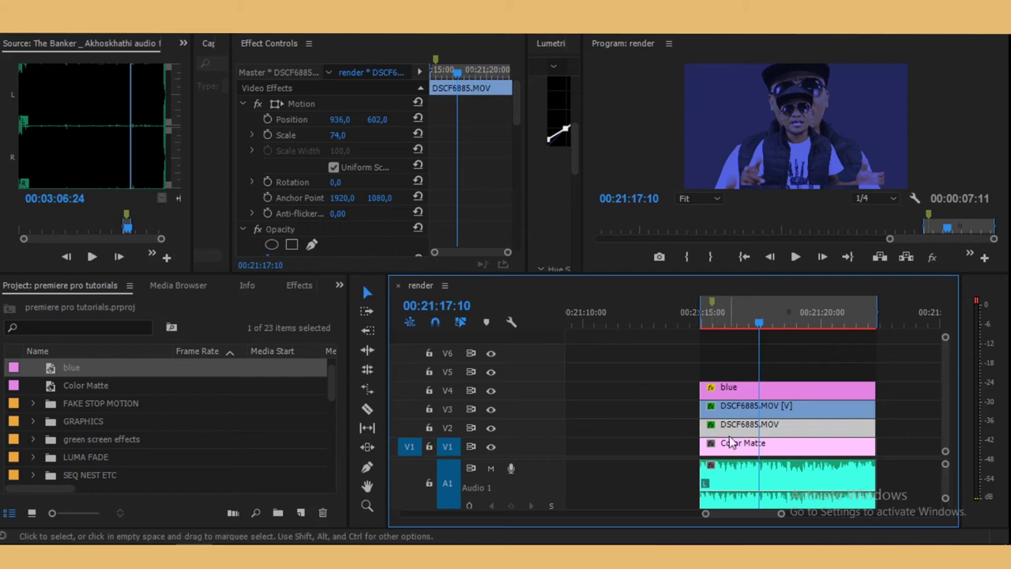
# Step: Search the effects for 'invert' and apply Channel > Invert to the lower performer copy
pyautogui.click(299, 285)
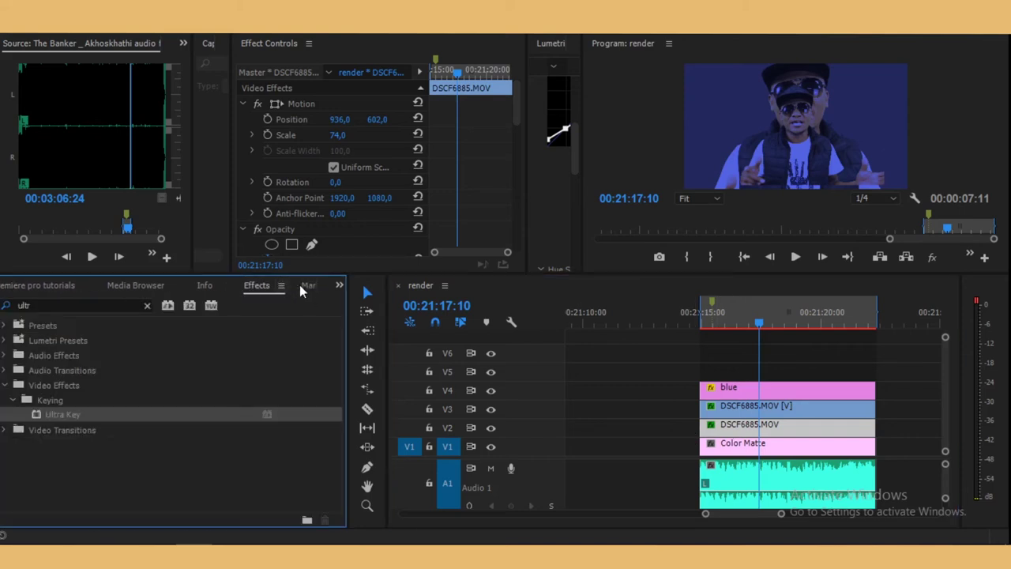
pyautogui.click(27, 305)
pyautogui.write('i')
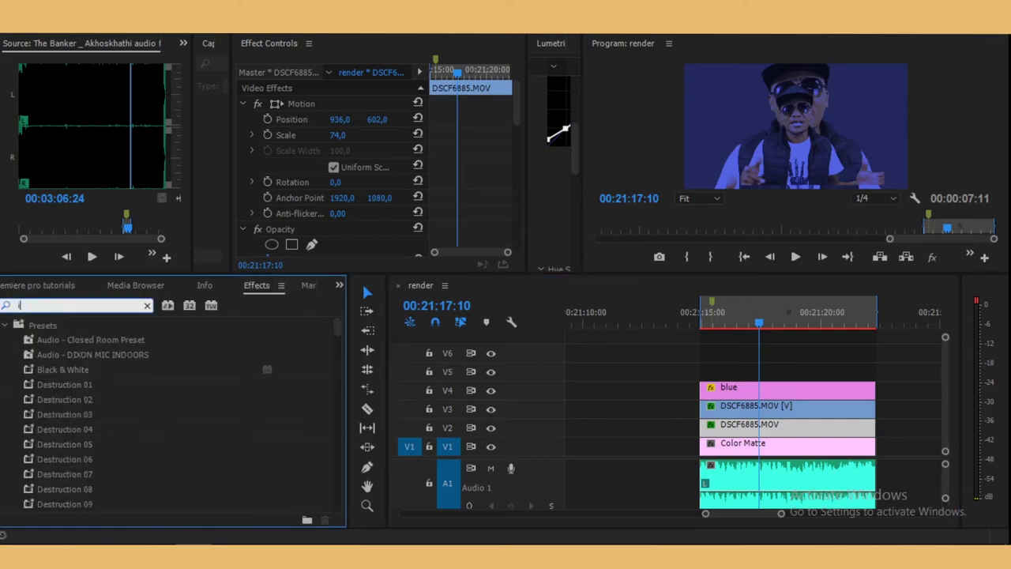
pyautogui.write('nv')
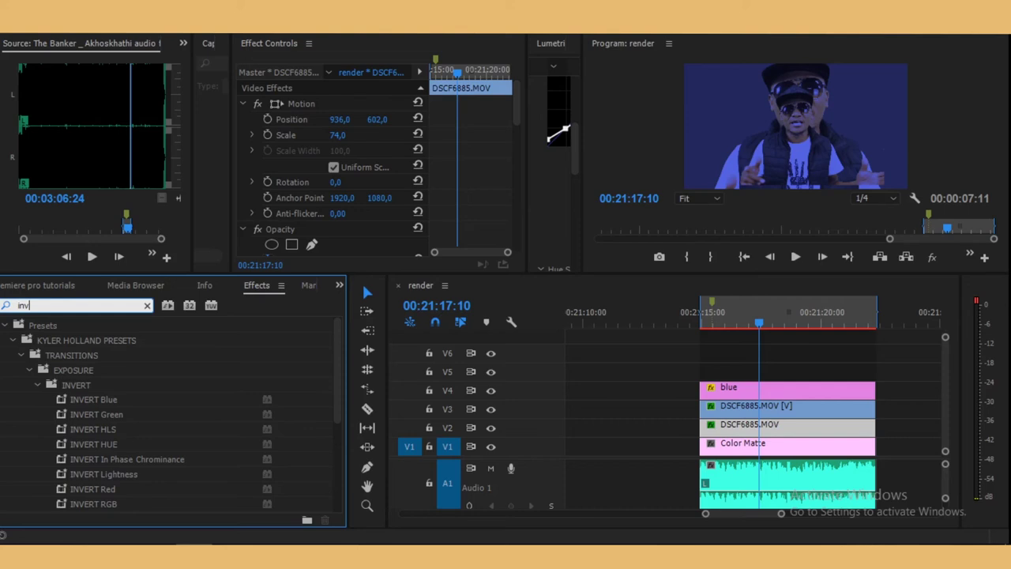
pyautogui.write('ert')
pyautogui.scroll(-3, 208, 445)
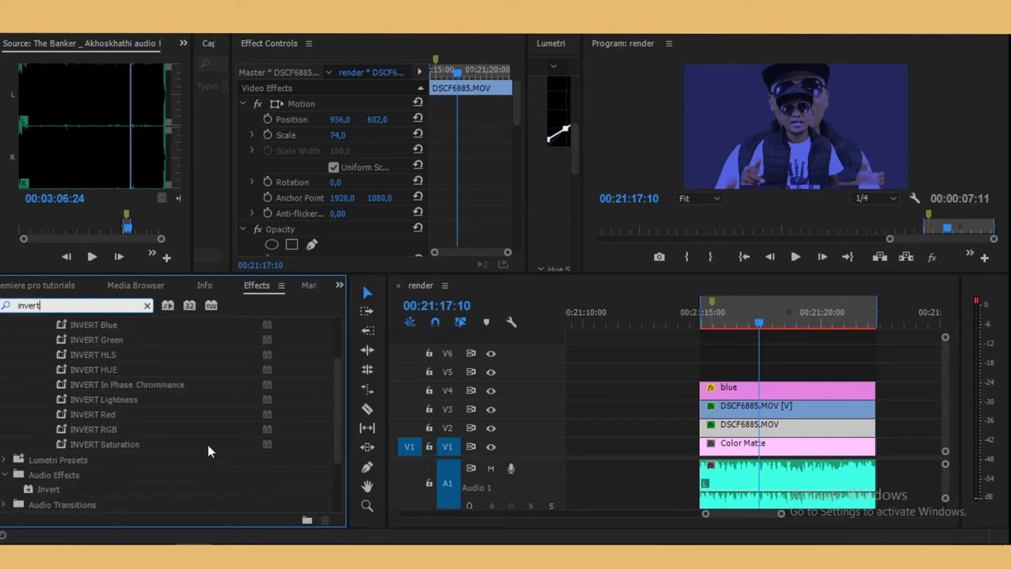
pyautogui.scroll(-2, 208, 444)
pyautogui.scroll(-1, 192, 452)
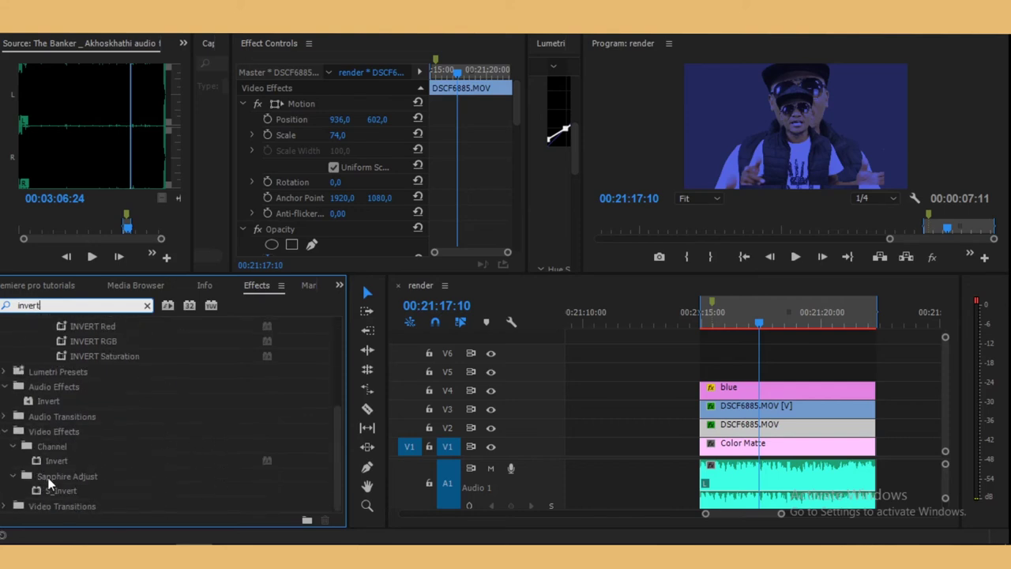
pyautogui.moveTo(56, 460); pyautogui.dragTo(748, 429)
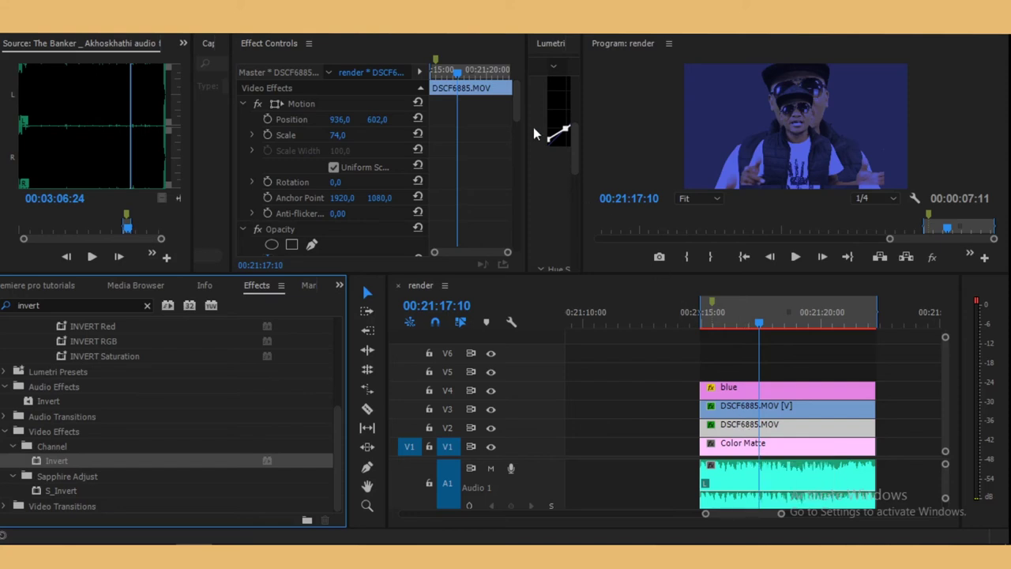
# Step: Play back from a second earlier to preview the inverted blue duplicate
pyautogui.moveTo(518, 103); pyautogui.dragTo(514, 143)
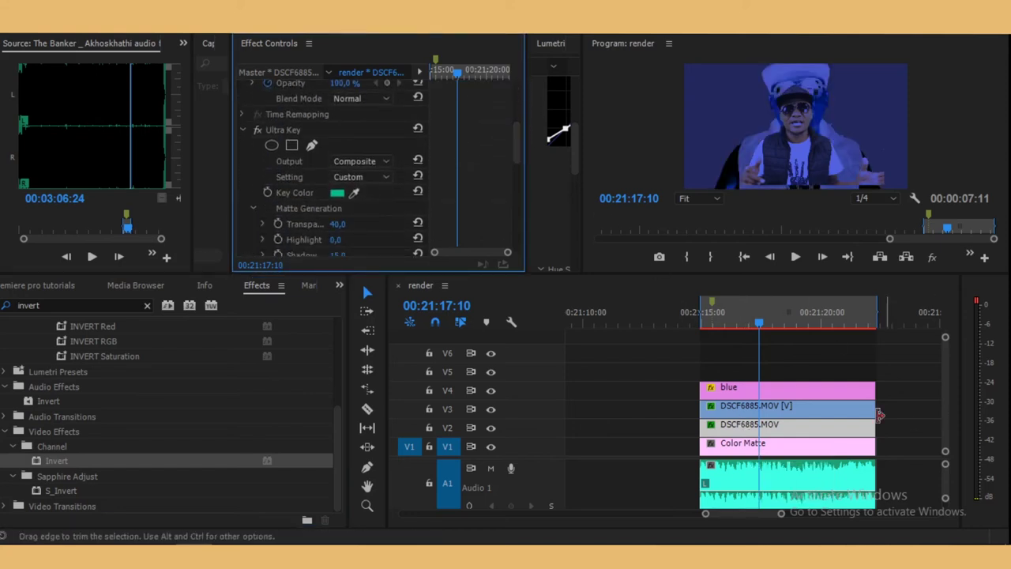
pyautogui.click(761, 328)
pyautogui.moveTo(761, 328)
pyautogui.mouseDown()
pyautogui.moveTo(723, 330)
pyautogui.moveTo(858, 357)
pyautogui.moveTo(724, 401)
pyautogui.mouseUp()
pyautogui.press('space')
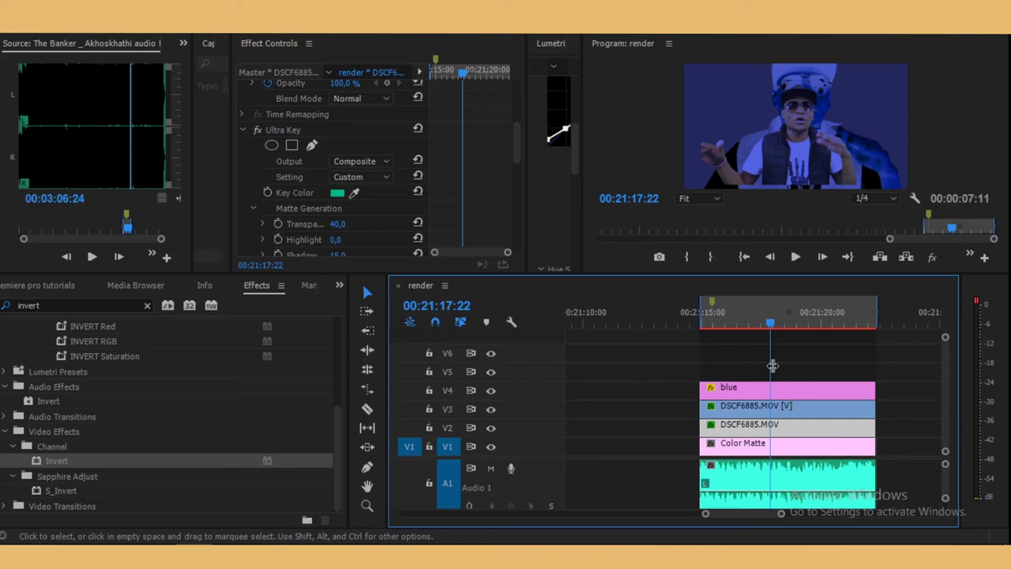
# Step: Create a new adjustment layer in the Project panel with default video settings
pyautogui.click(339, 286)
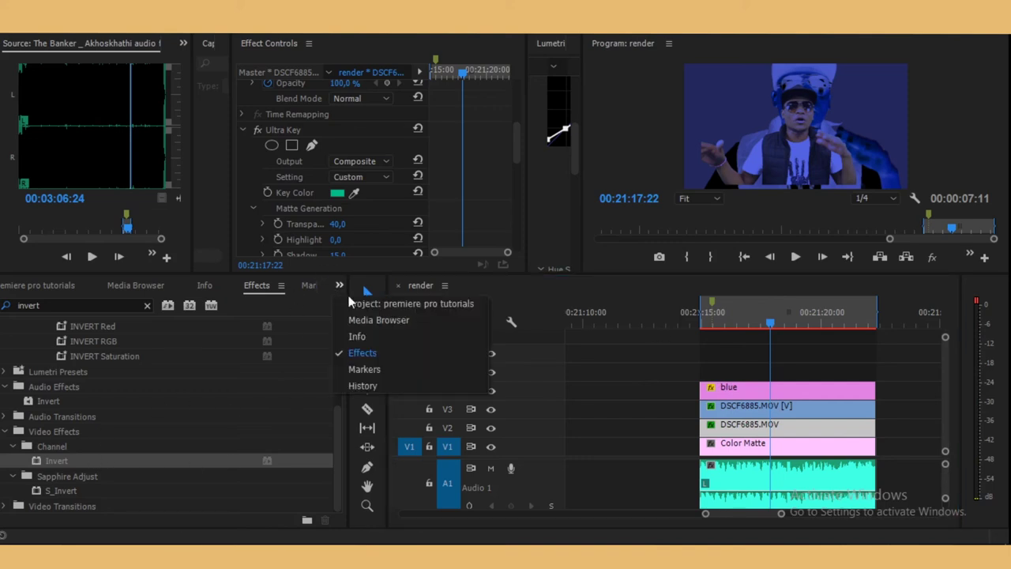
pyautogui.click(378, 305)
pyautogui.scroll(-2, 162, 413)
pyautogui.scroll(-5, 162, 414)
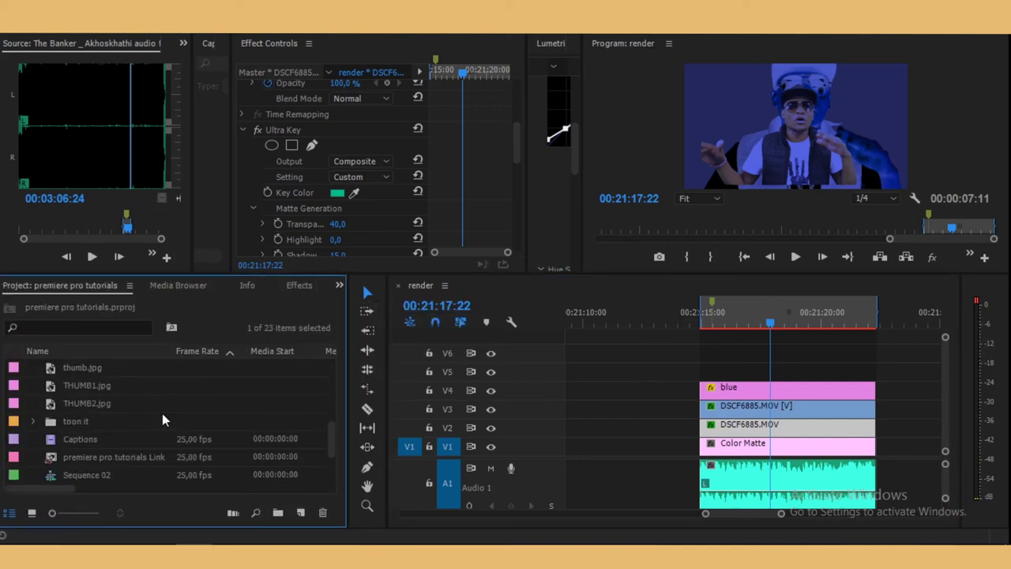
pyautogui.scroll(-2, 135, 436)
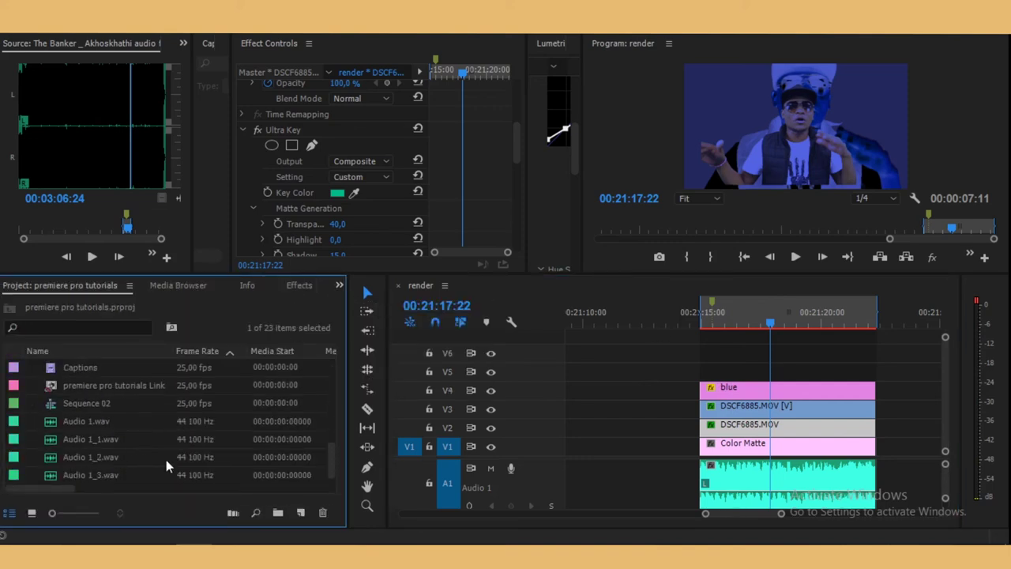
pyautogui.rightClick(158, 460)
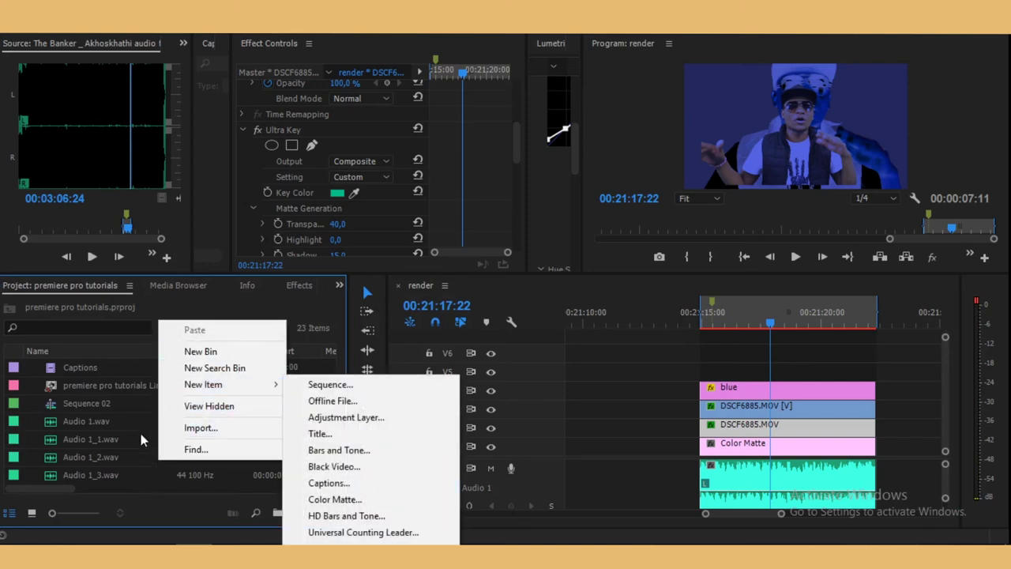
pyautogui.moveTo(206, 384)
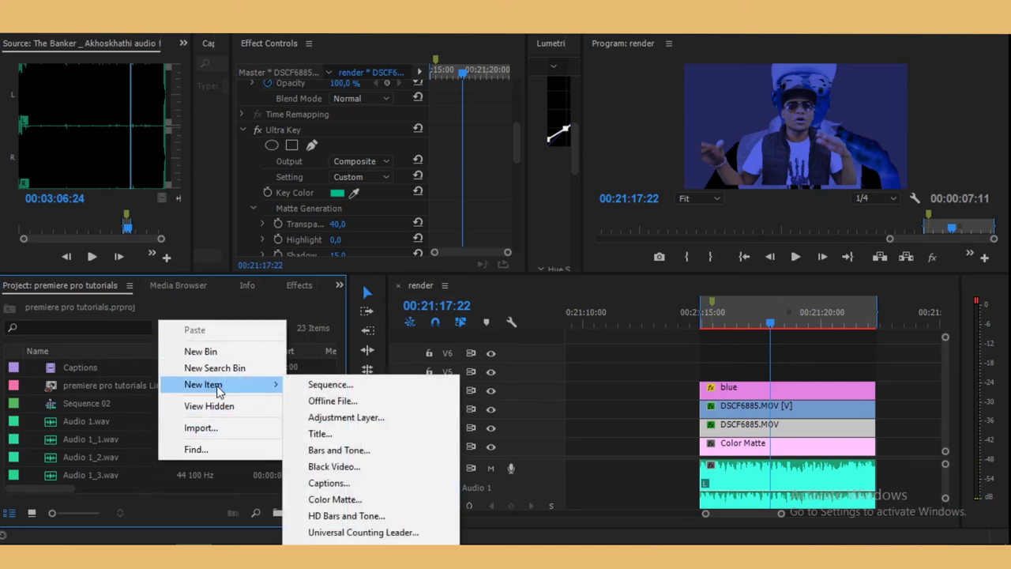
pyautogui.click(348, 421)
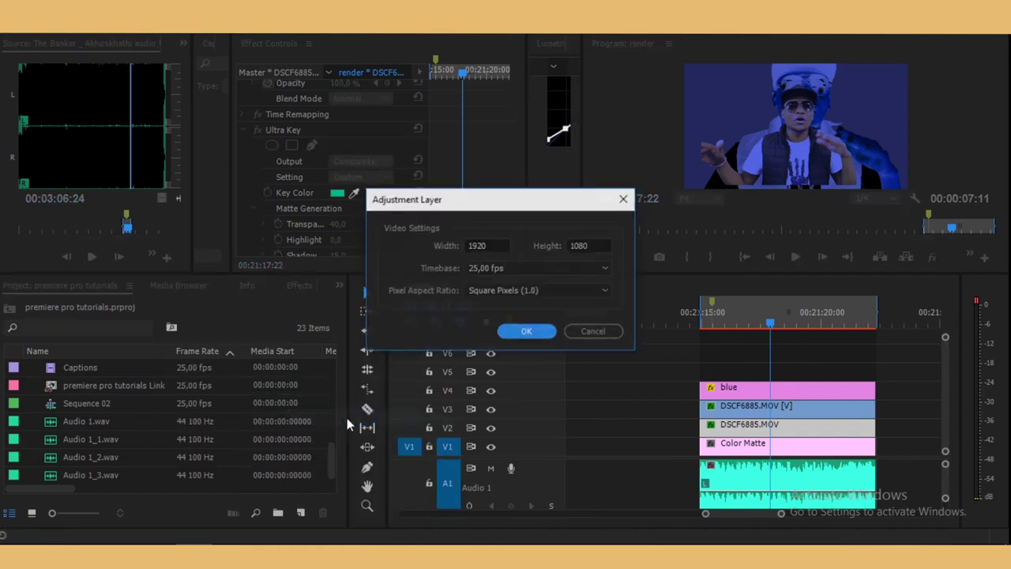
pyautogui.click(535, 331)
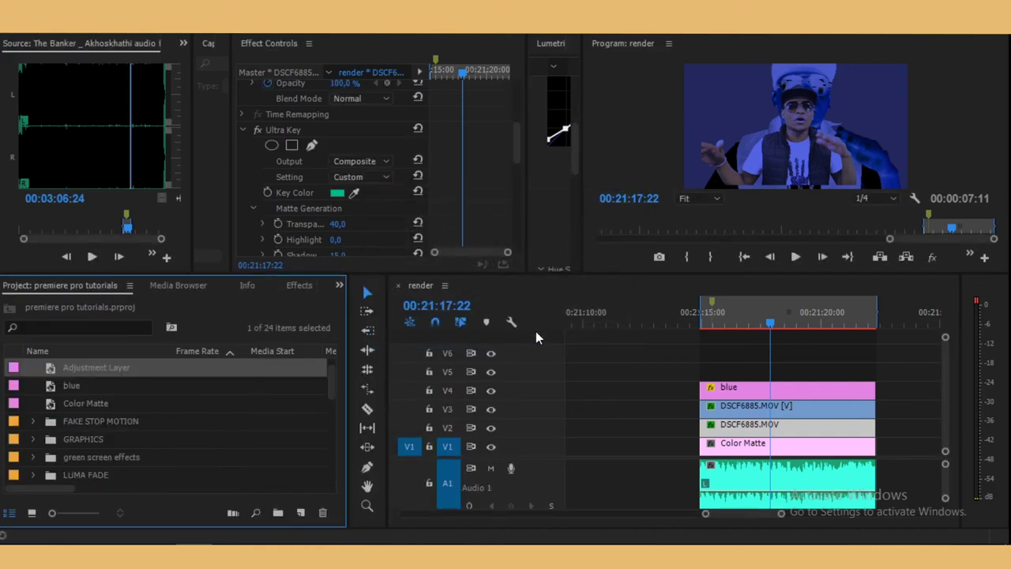
# Step: Rename the adjustment layer 'bars' and place it on V5 above the blue clip
pyautogui.click(100, 367)
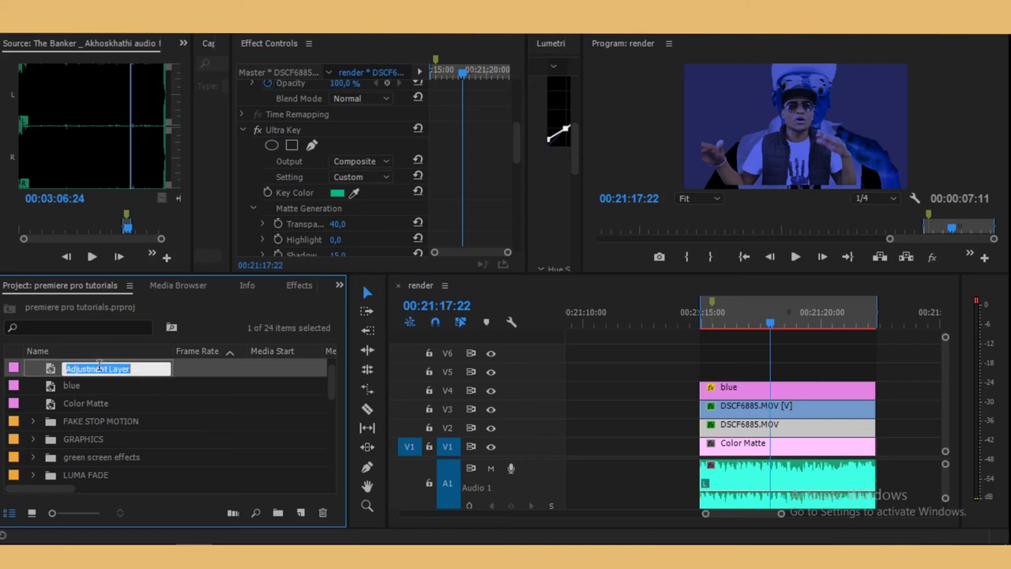
pyautogui.write('bars')
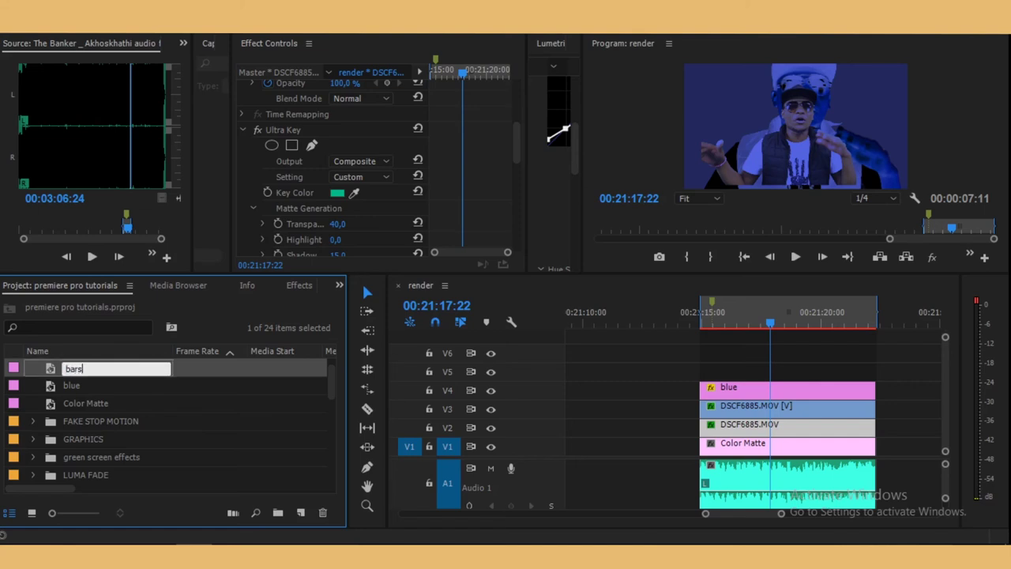
pyautogui.press('Return')
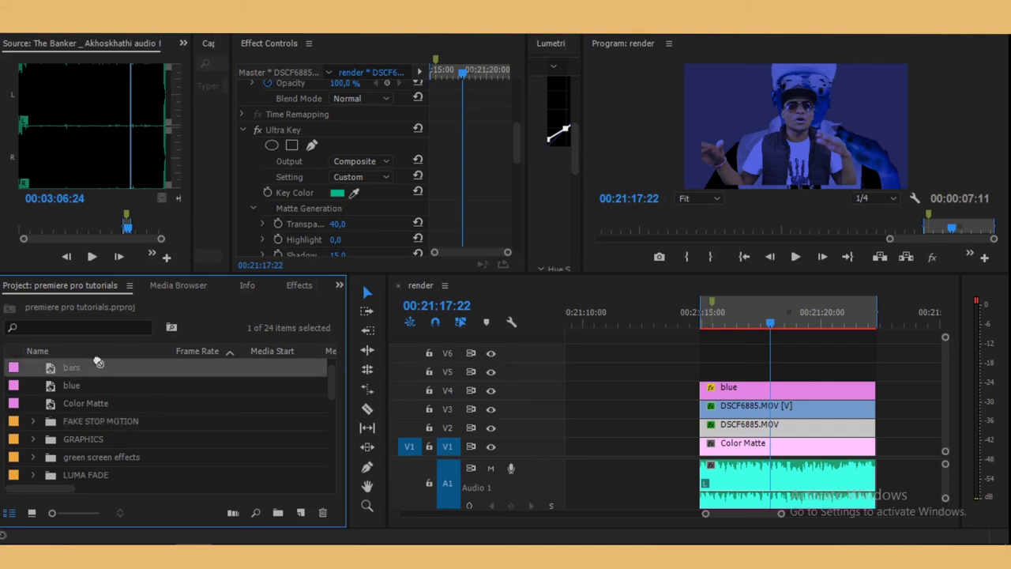
pyautogui.moveTo(97, 365); pyautogui.dragTo(881, 369)
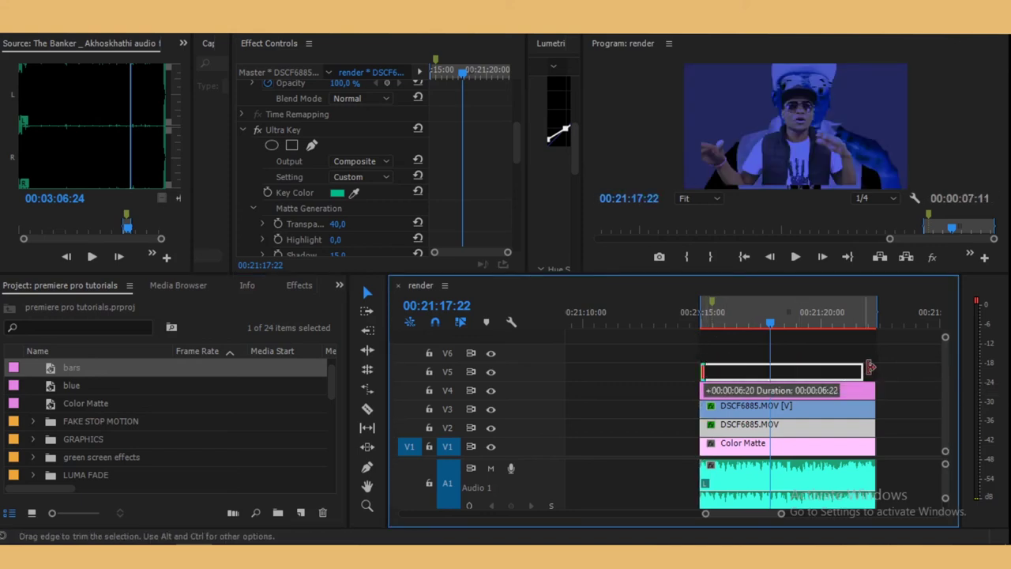
# Step: Search the effects for 'crop' and apply Crop to the bars layer
pyautogui.click(783, 368)
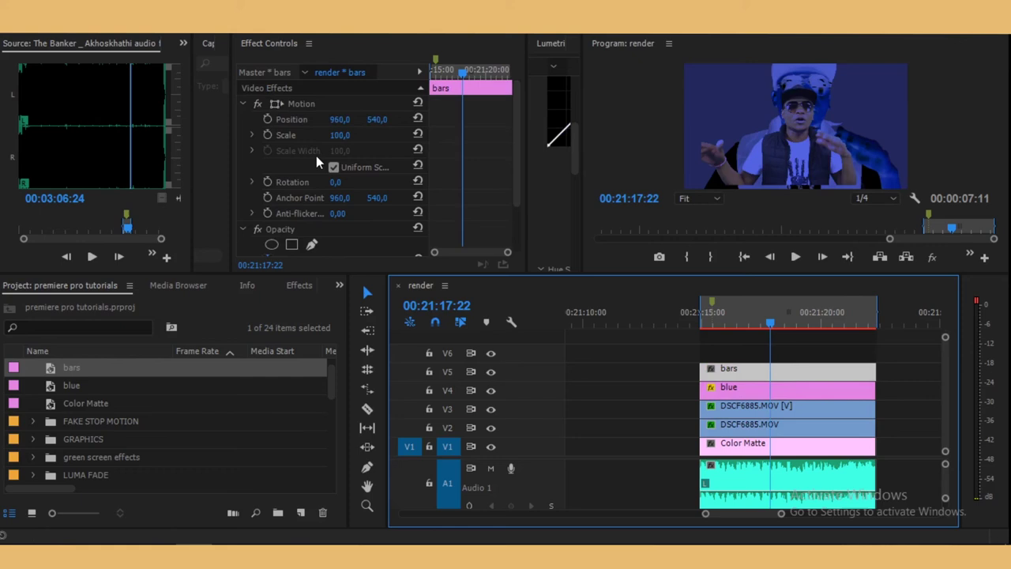
pyautogui.click(300, 283)
pyautogui.click(53, 305)
pyautogui.write('c')
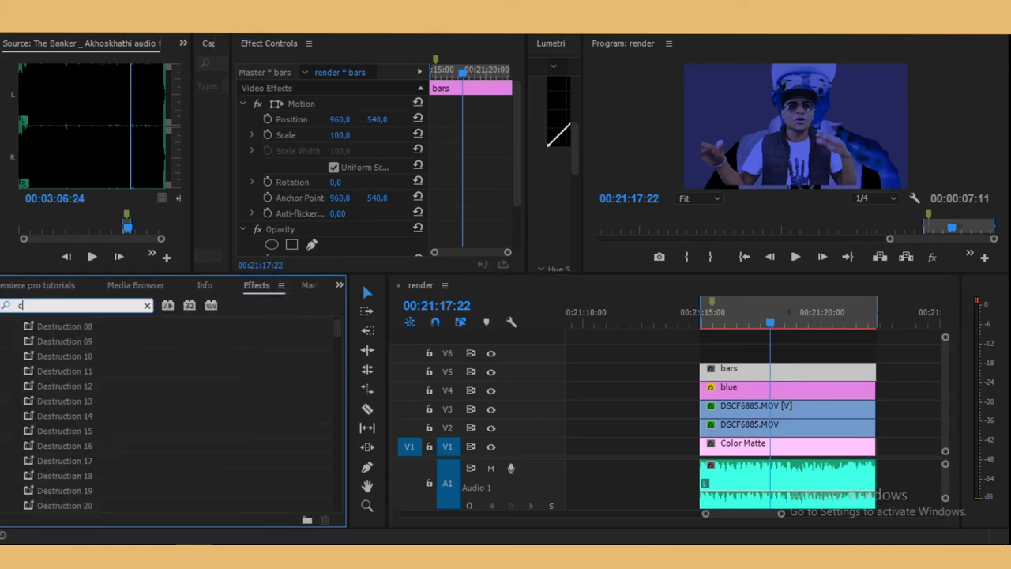
pyautogui.write('rop')
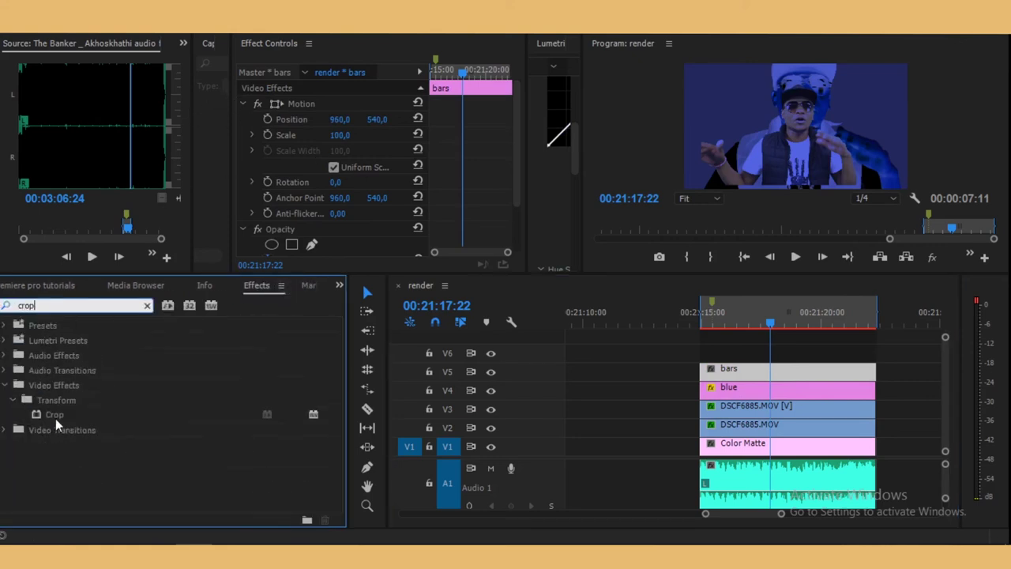
pyautogui.moveTo(56, 418); pyautogui.dragTo(737, 372)
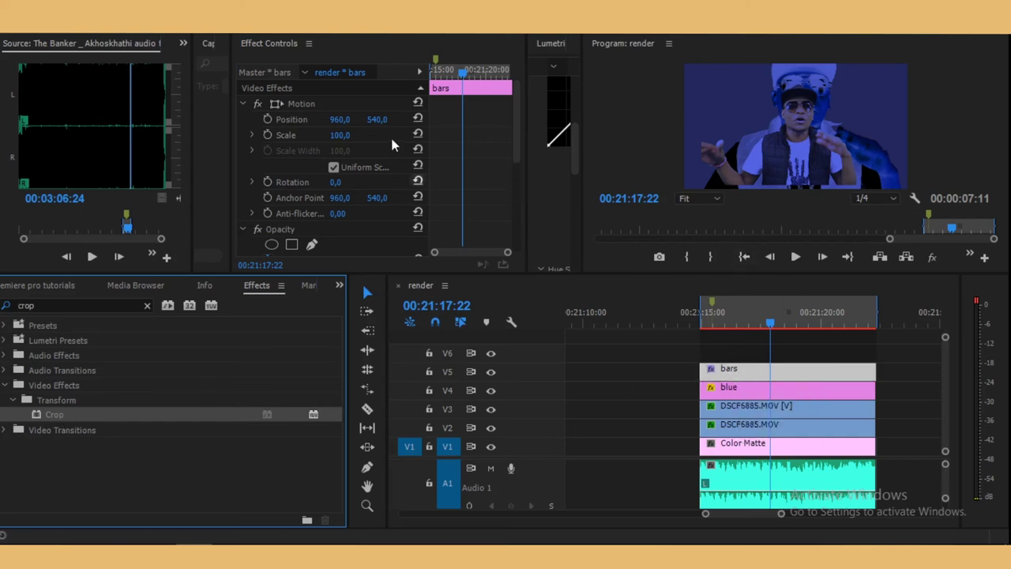
# Step: Set the bars layer's Crop Top and Crop Bottom to 10%
pyautogui.moveTo(515, 124); pyautogui.dragTo(510, 196)
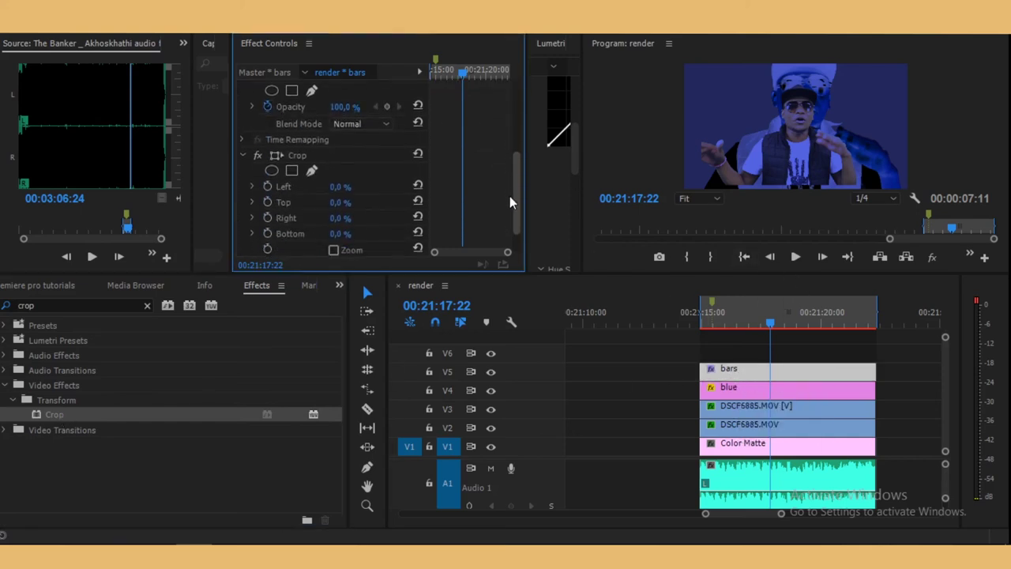
pyautogui.click(345, 201)
pyautogui.write('10')
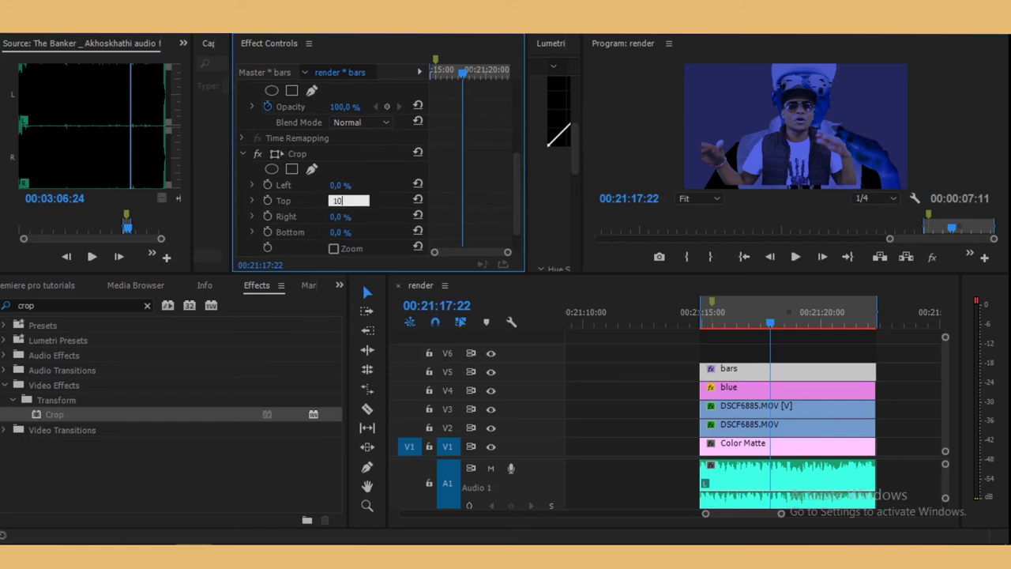
pyautogui.press('Return')
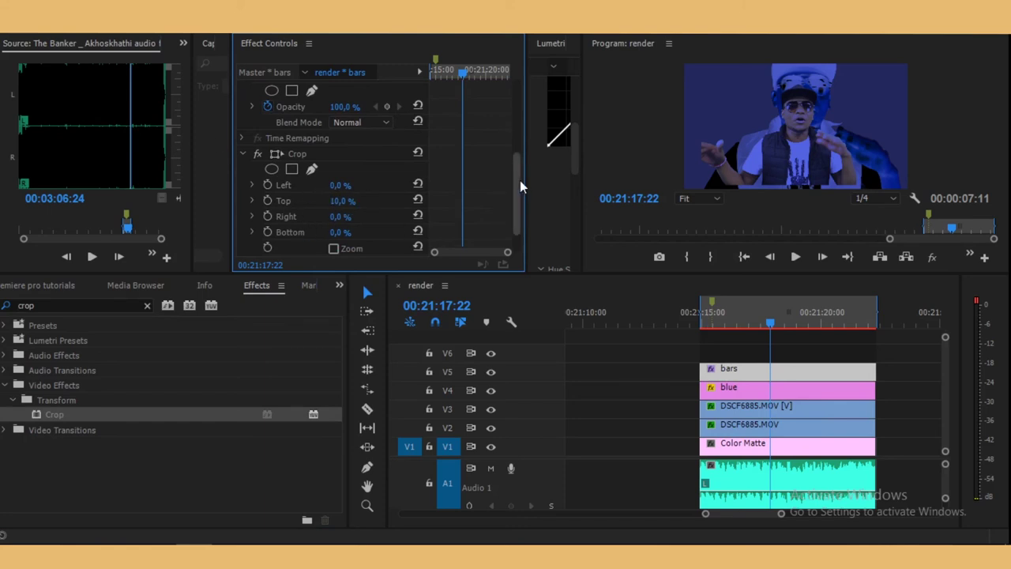
pyautogui.scroll(-2, 518, 183)
pyautogui.click(347, 206)
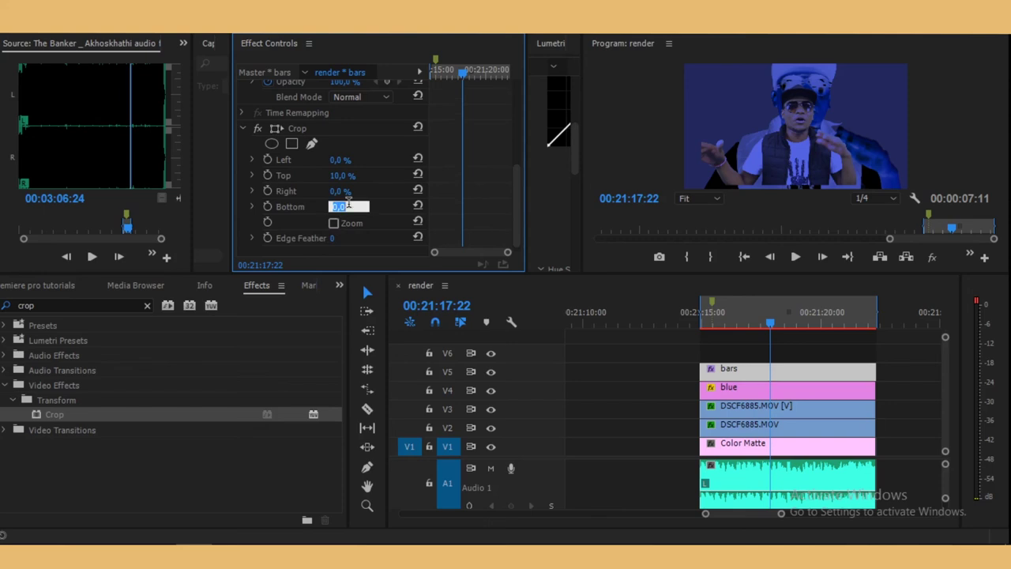
pyautogui.write('10')
pyautogui.press('Return')
pyautogui.click(779, 369)
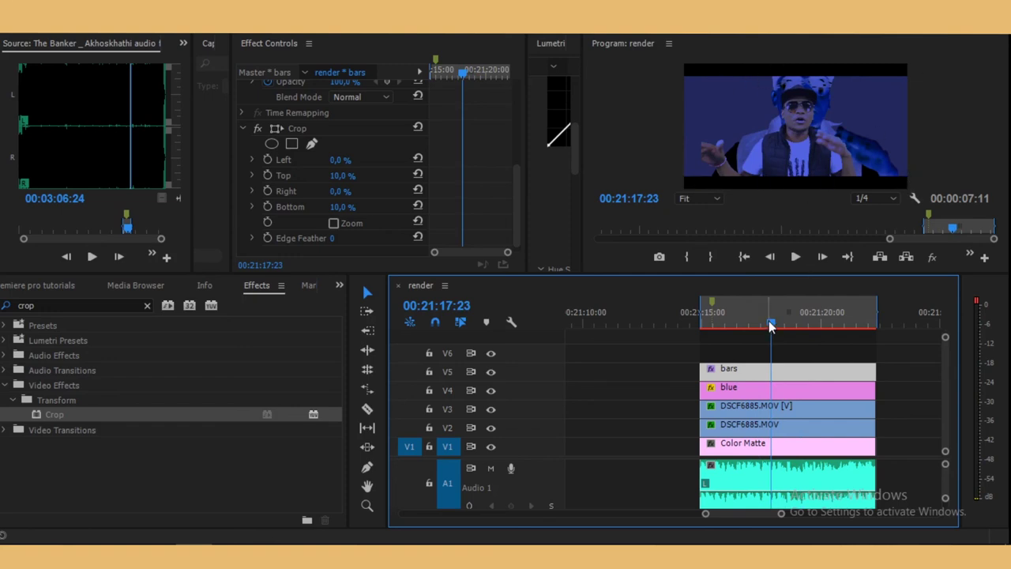
pyautogui.moveTo(767, 327)
pyautogui.mouseDown()
pyautogui.moveTo(702, 326)
pyautogui.moveTo(720, 338)
pyautogui.moveTo(698, 339)
pyautogui.mouseUp()
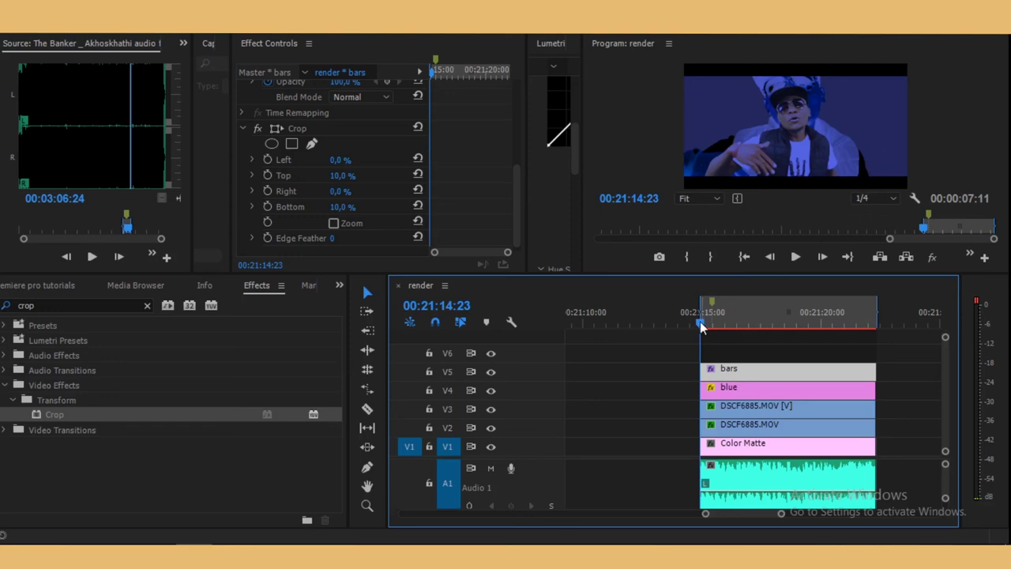
pyautogui.moveTo(702, 327); pyautogui.dragTo(876, 343)
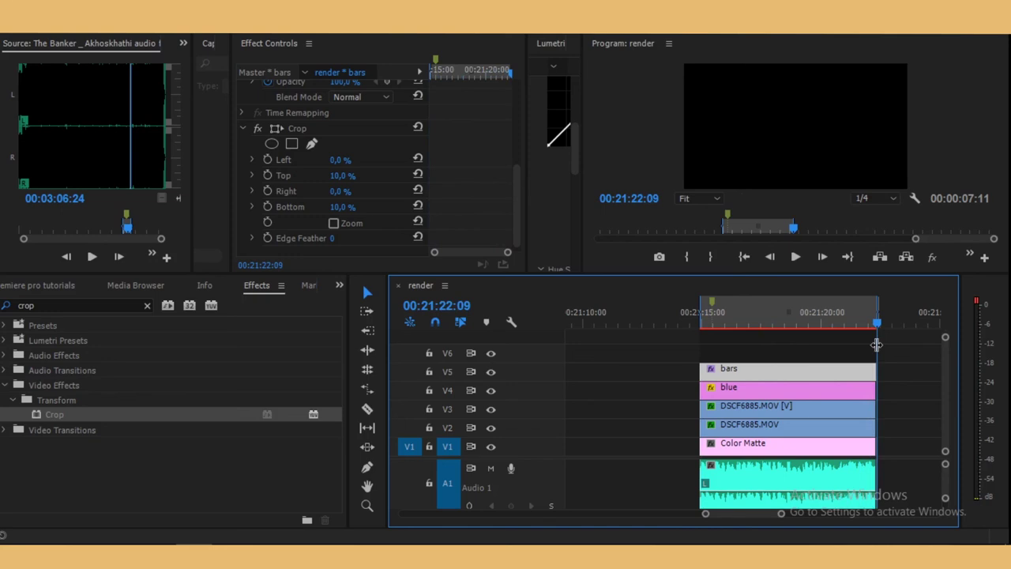
pyautogui.moveTo(876, 343); pyautogui.dragTo(825, 336)
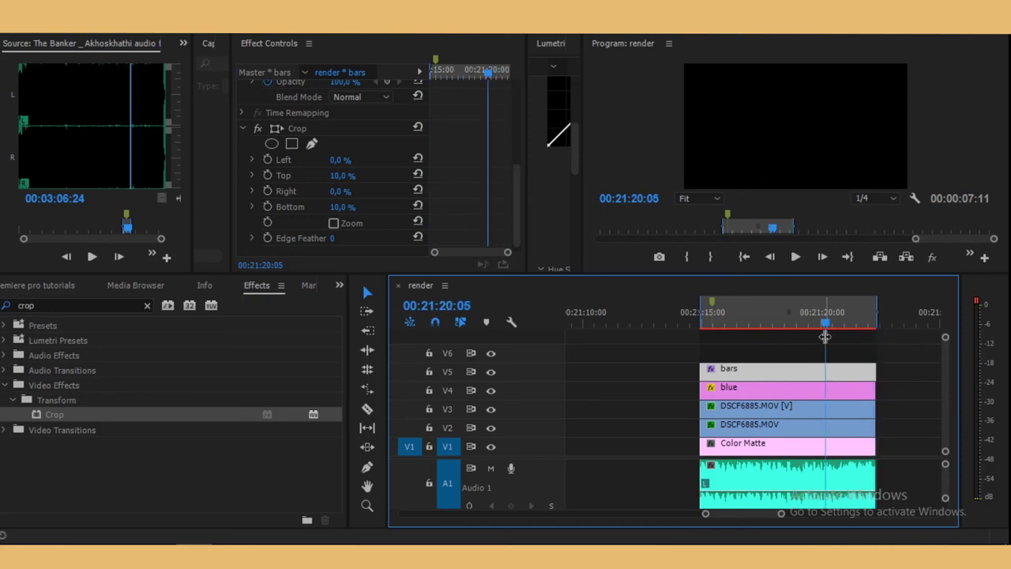
pyautogui.press('Return')
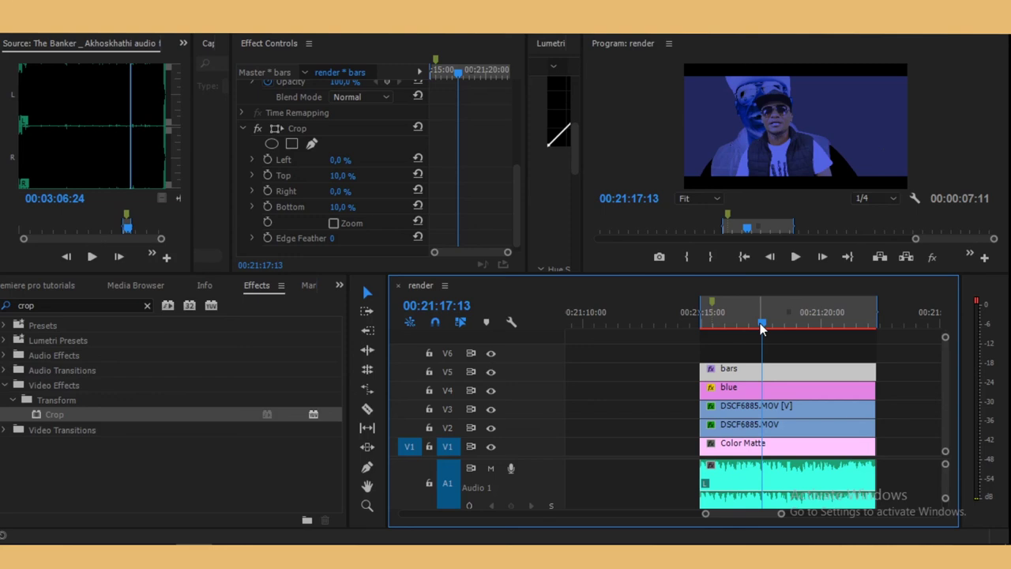
pyautogui.moveTo(760, 328); pyautogui.dragTo(729, 328)
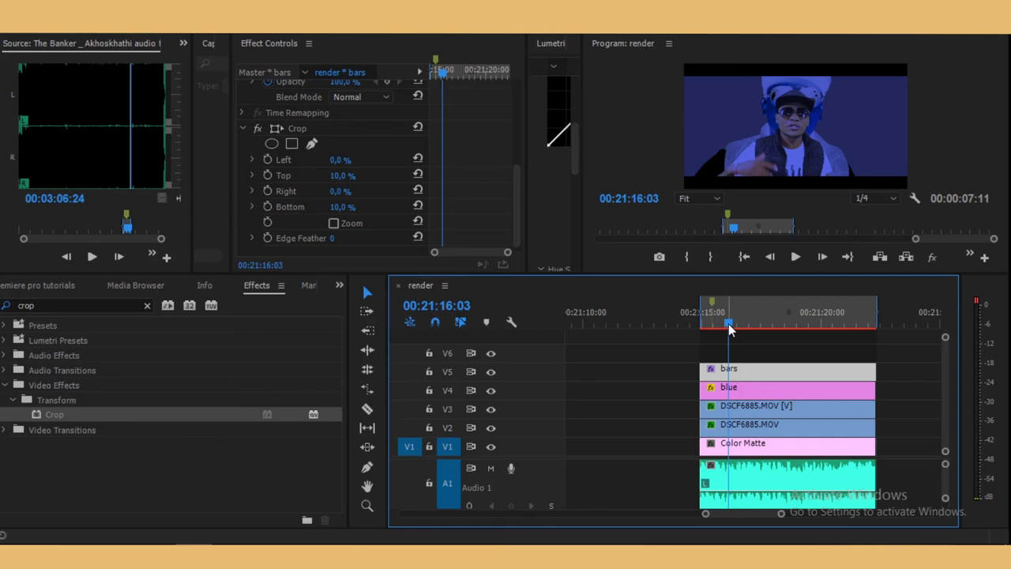
pyautogui.moveTo(729, 329); pyautogui.dragTo(819, 357)
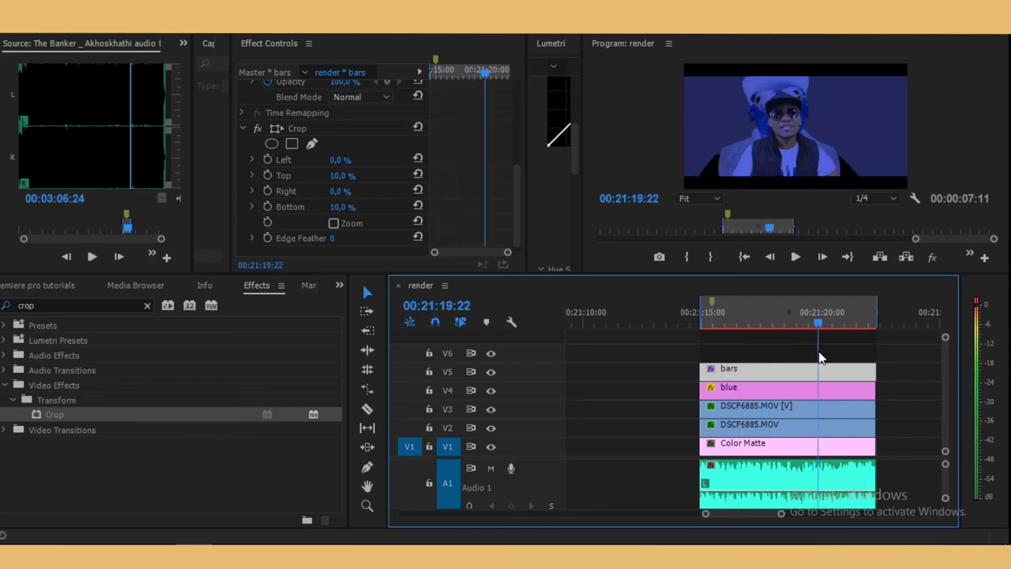